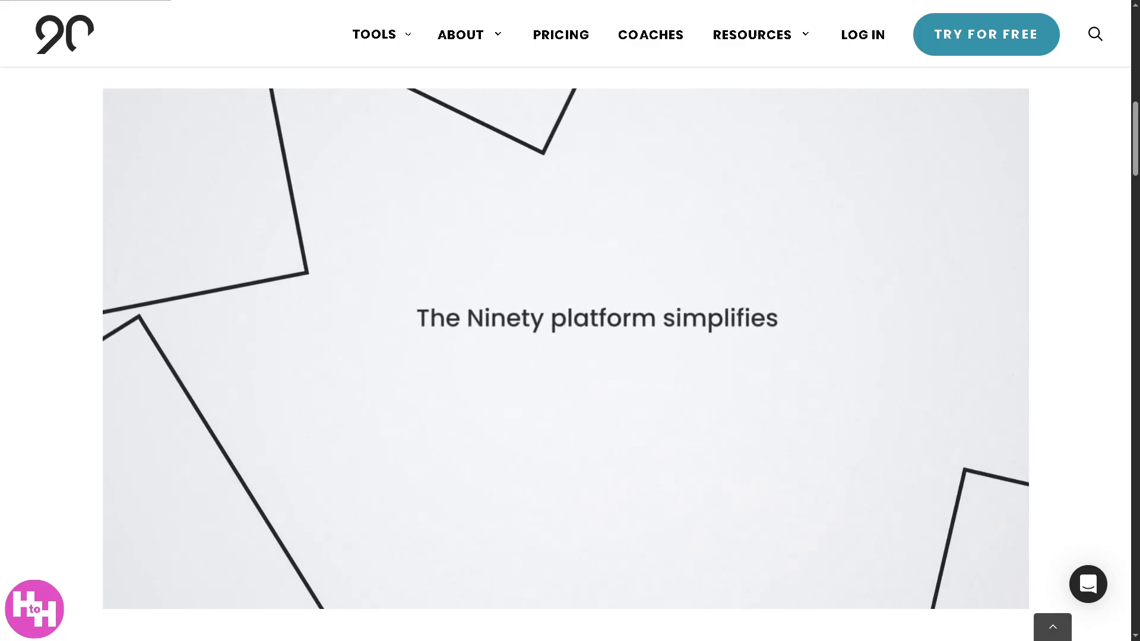
- Scroll back up the Welcome to Ninety 30-day free trial sign-up page
scroll(565, 344, "up", 10)
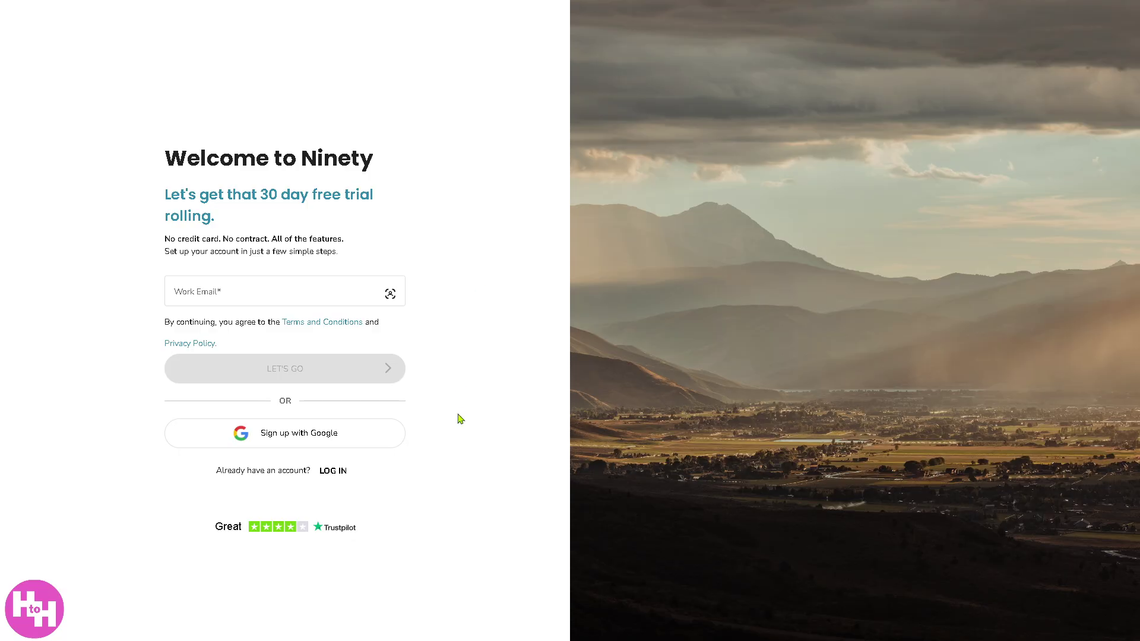
- Submit a work email to start the trial and skip inviting team members for now
left_click(218, 422)
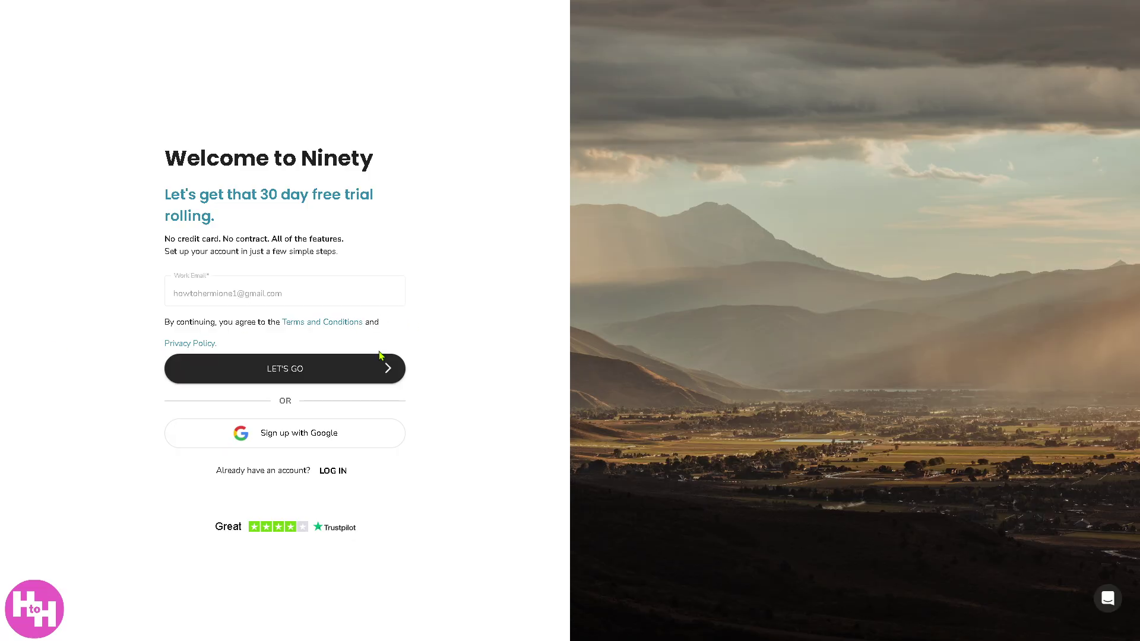
left_click(315, 371)
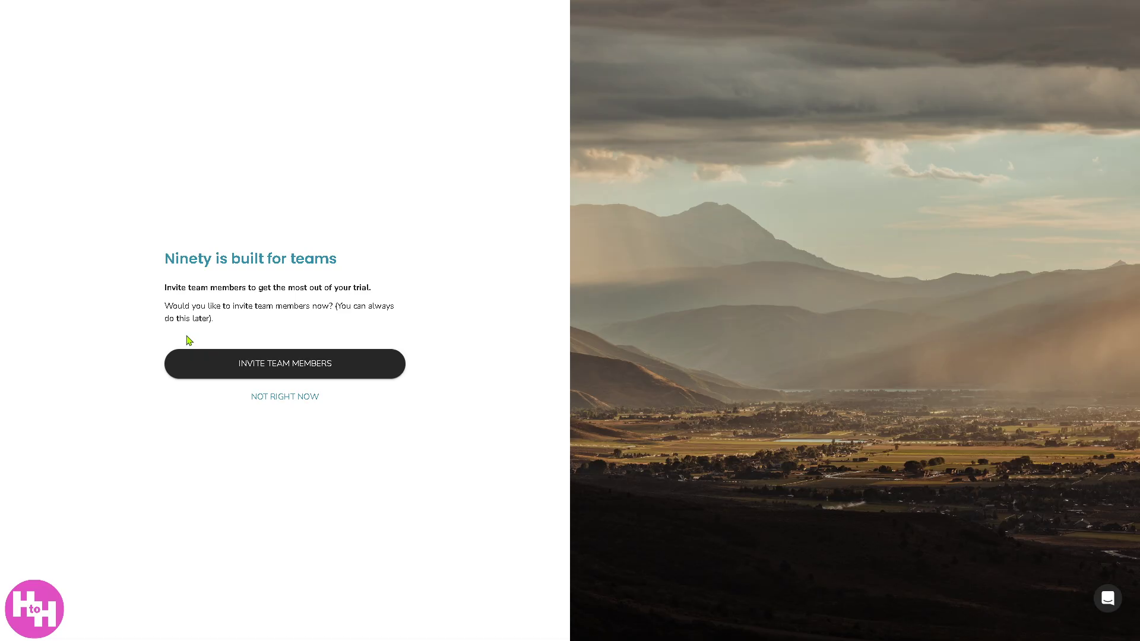
left_click(276, 404)
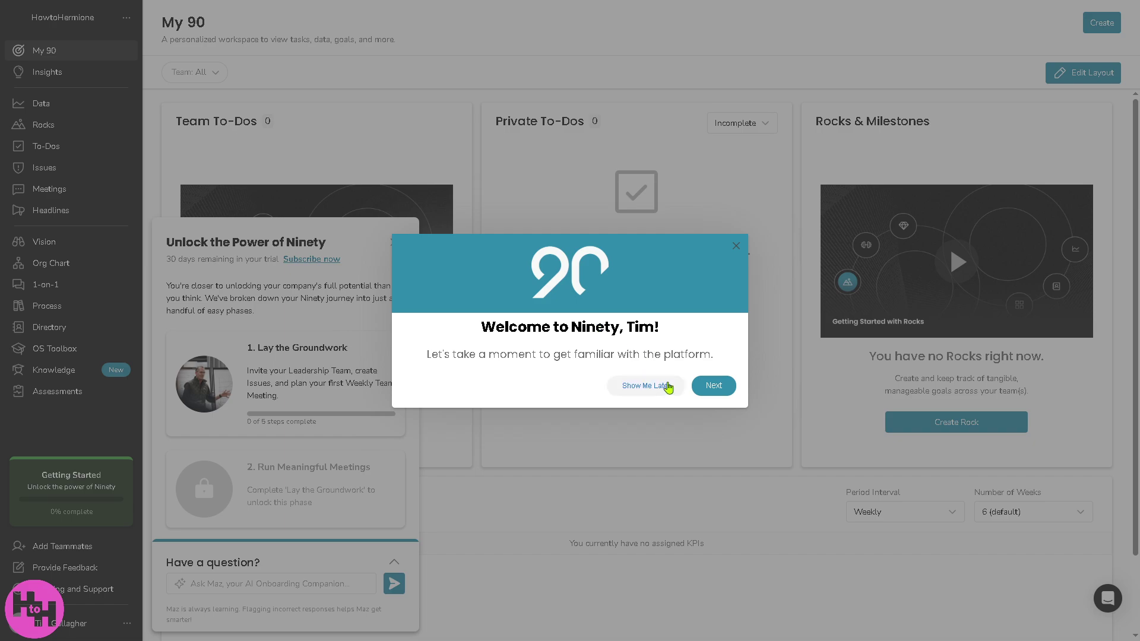
- Postpone the welcome tour, then enter and exit dashboard layout editing without changes
left_click(735, 247)
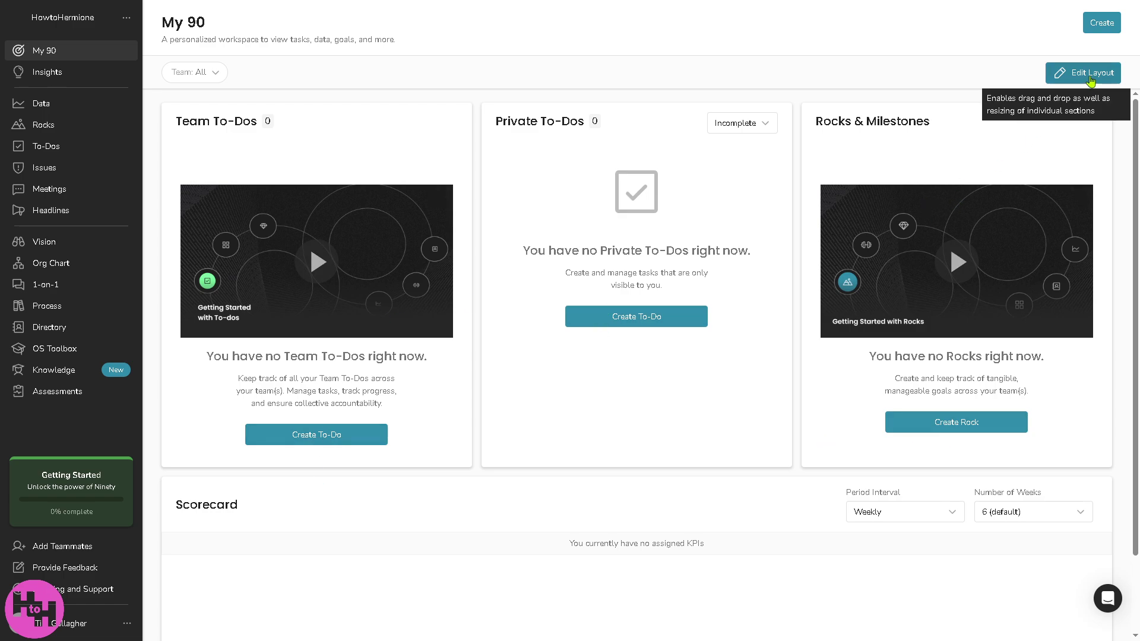
left_click(1089, 76)
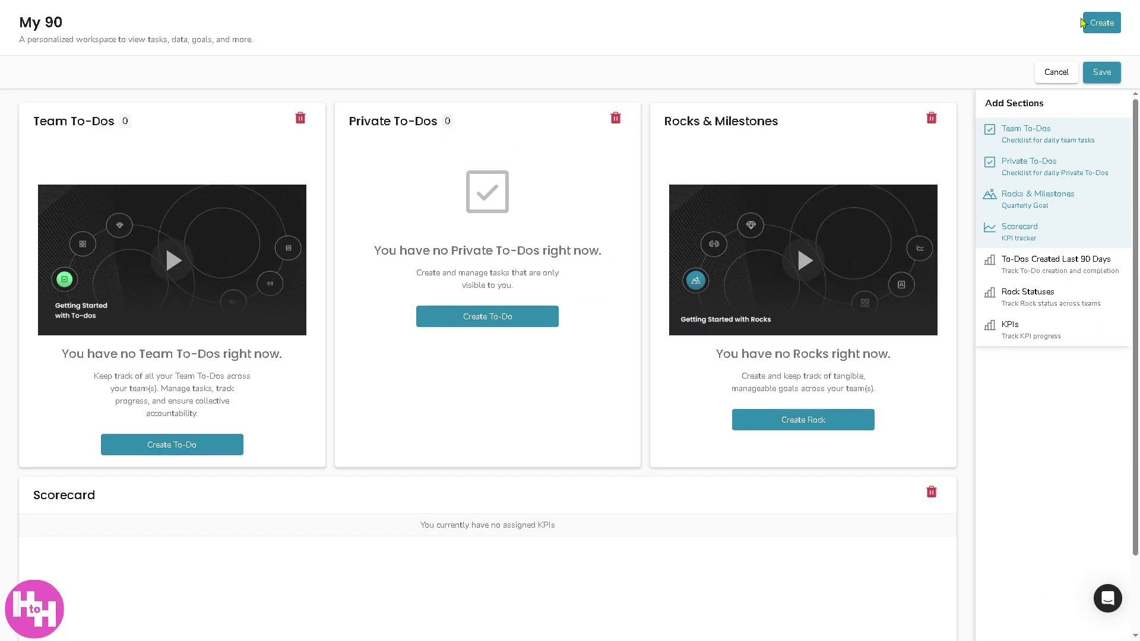
left_click(1059, 73)
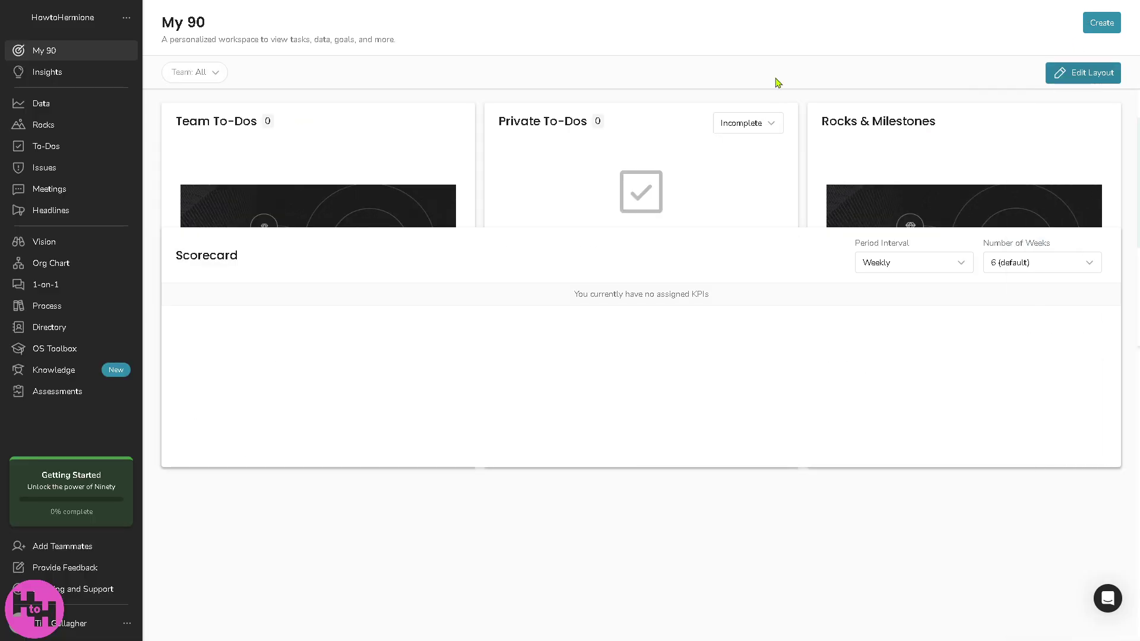
- Browse the Insights charts on the Rocks, Meetings, To-Dos, Issues and 1-on-1 tabs
left_click(87, 74)
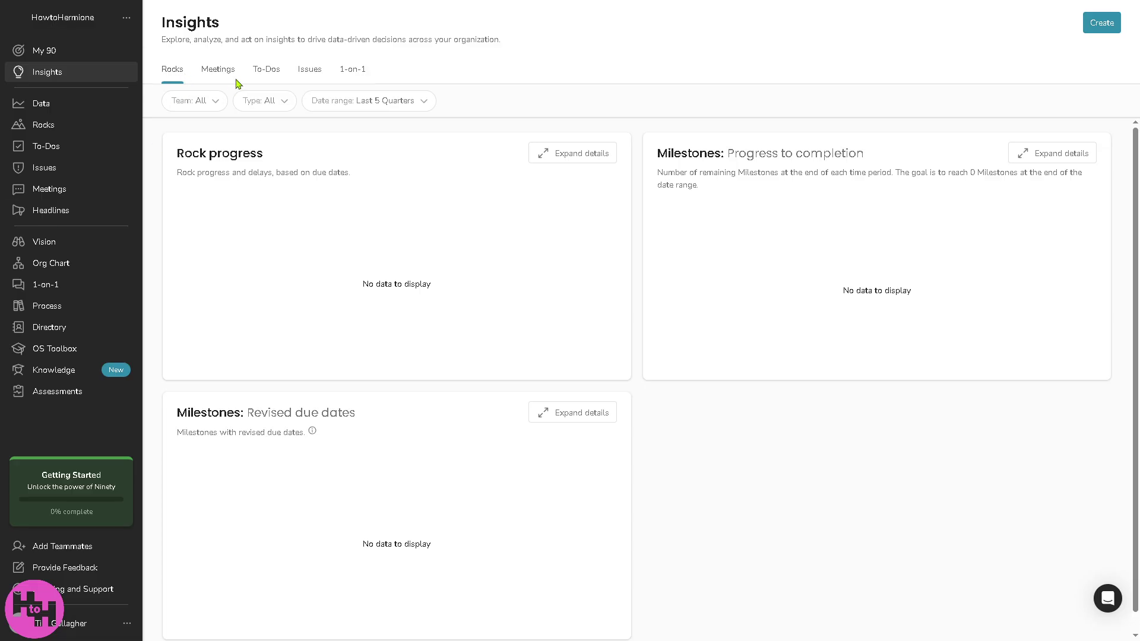
left_click(217, 70)
left_click(266, 70)
left_click(309, 71)
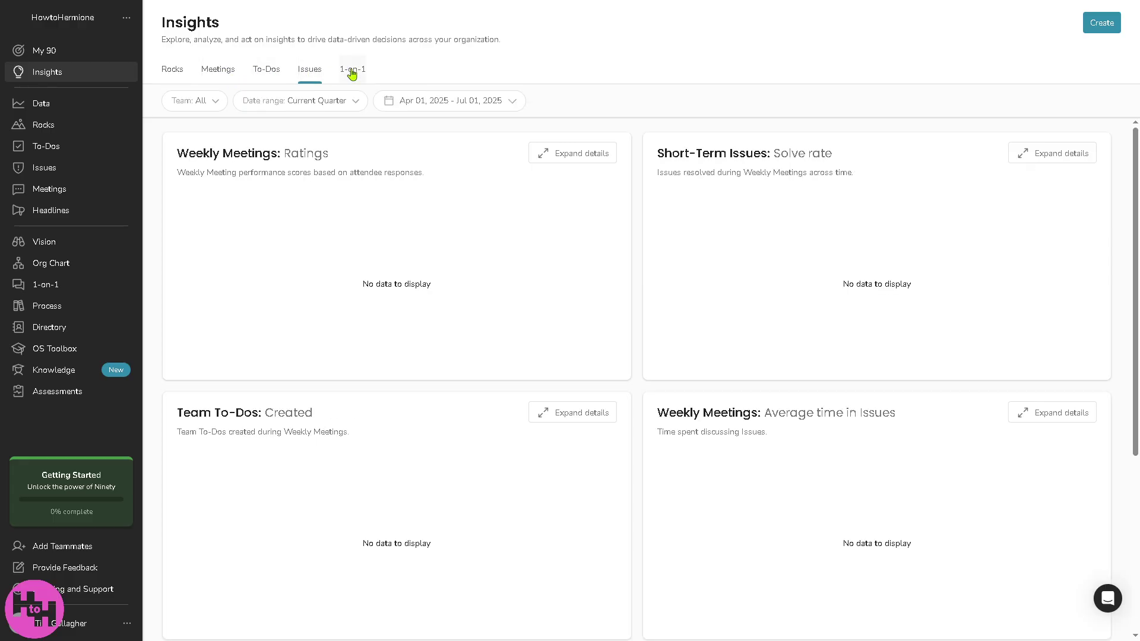
left_click(350, 70)
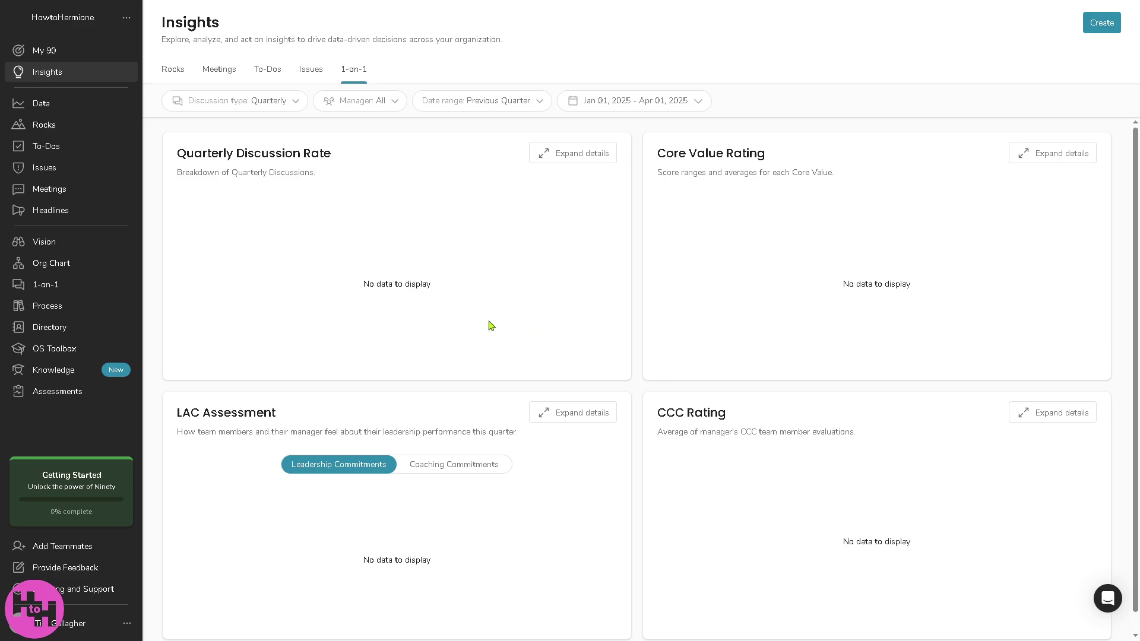
- Start a new issue titled 'How to use Ninety.io' with the title as a formatted description
left_click(1102, 26)
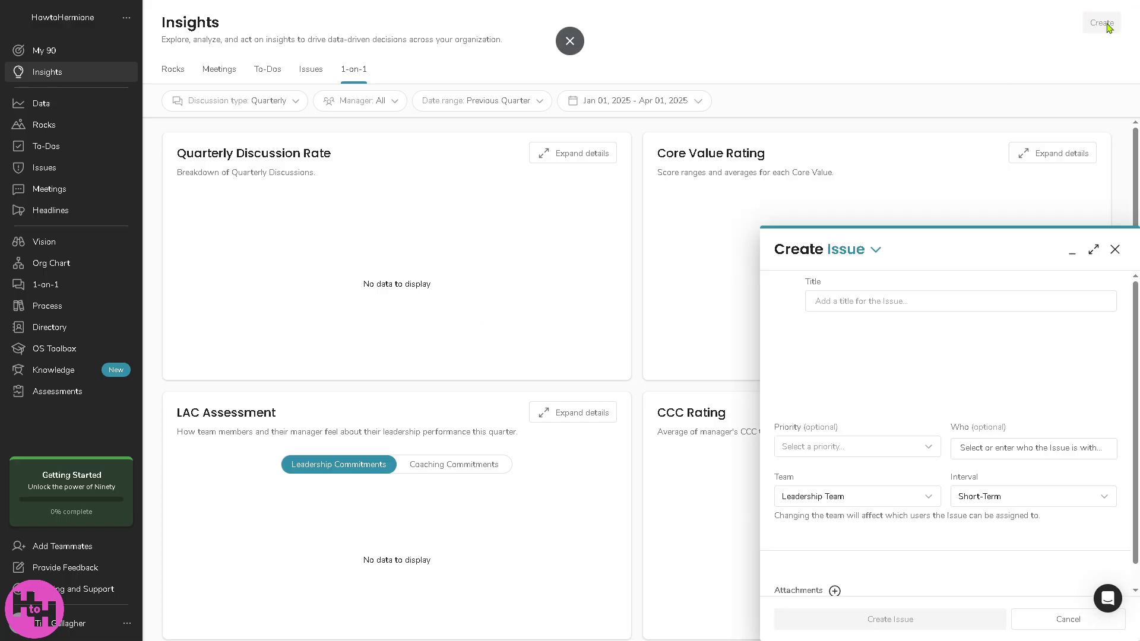
type("How to use")
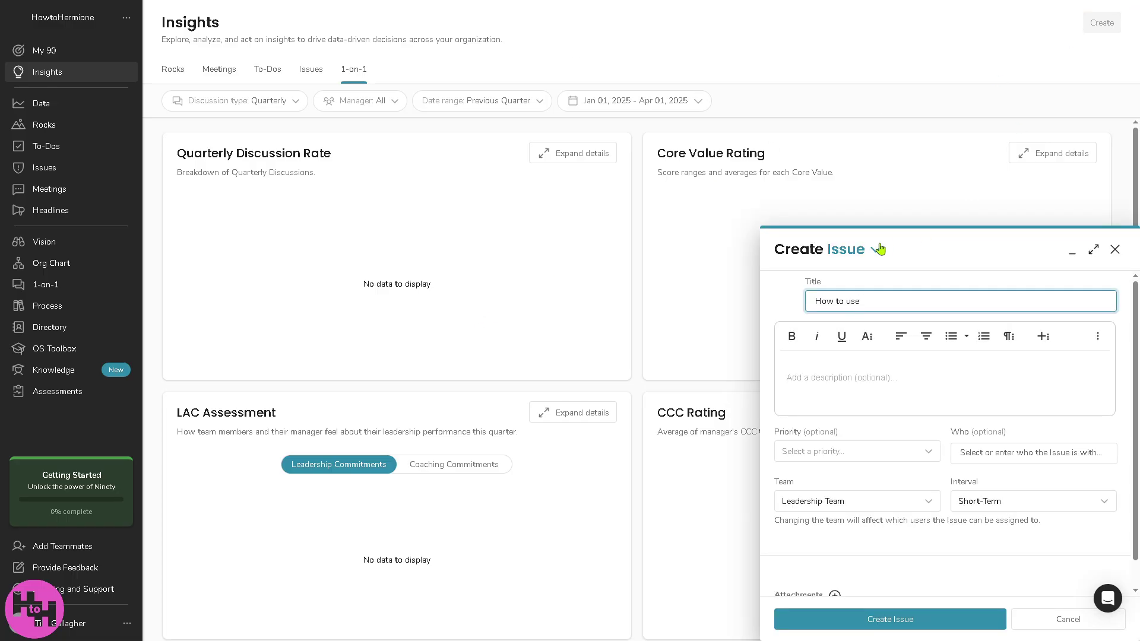
type(" Ninety.io")
key("ctrl+a")
key("ctrl+c")
left_click(873, 383)
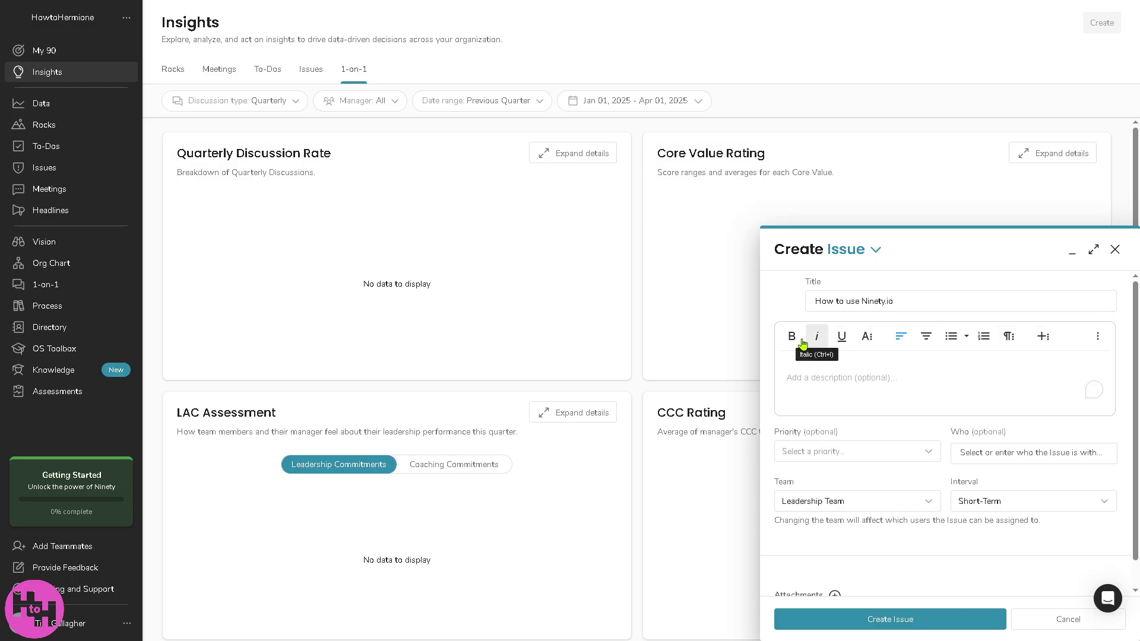
key("ctrl+v")
left_click_drag(887, 387, 801, 352)
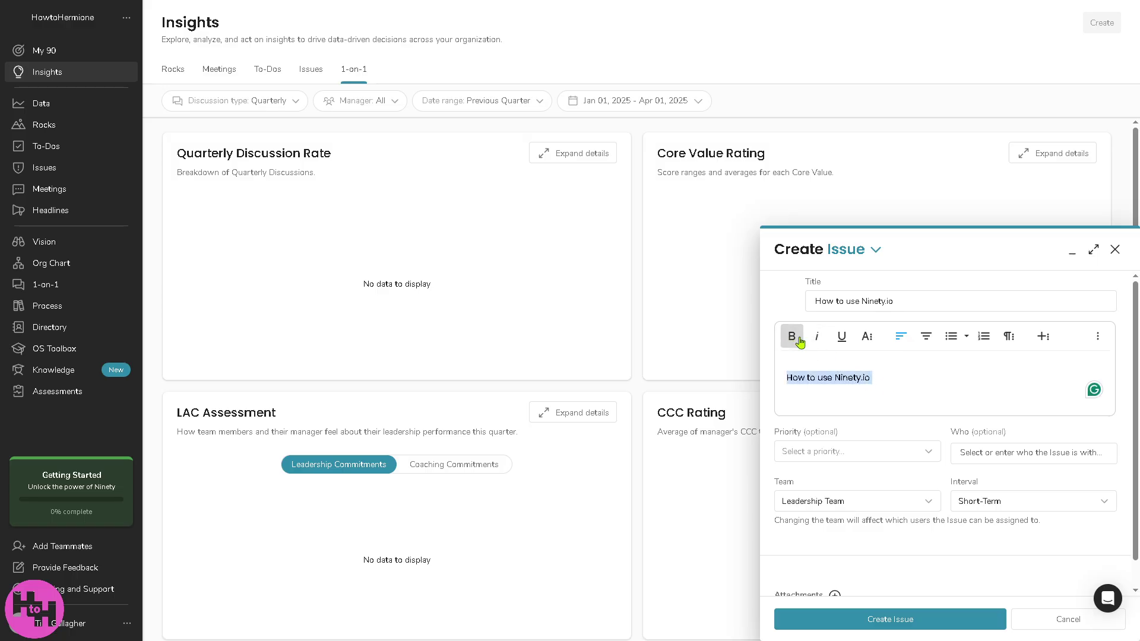
left_click(839, 337)
left_click(953, 369)
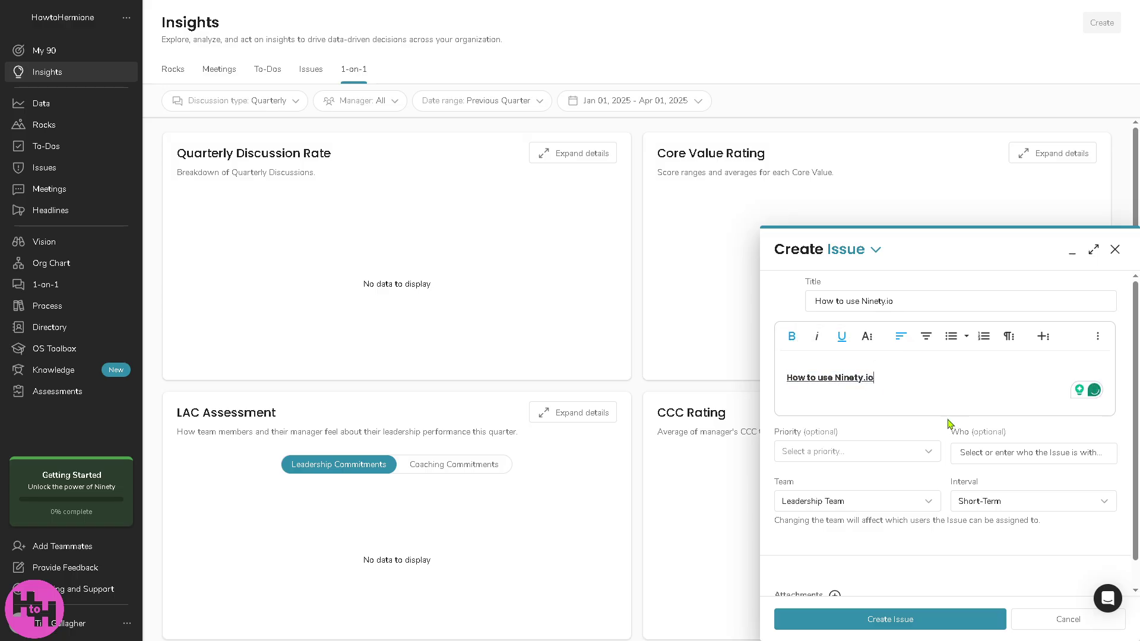
- Set the issue's priority to 1 and create it
left_click(914, 452)
left_click(828, 504)
left_click(932, 618)
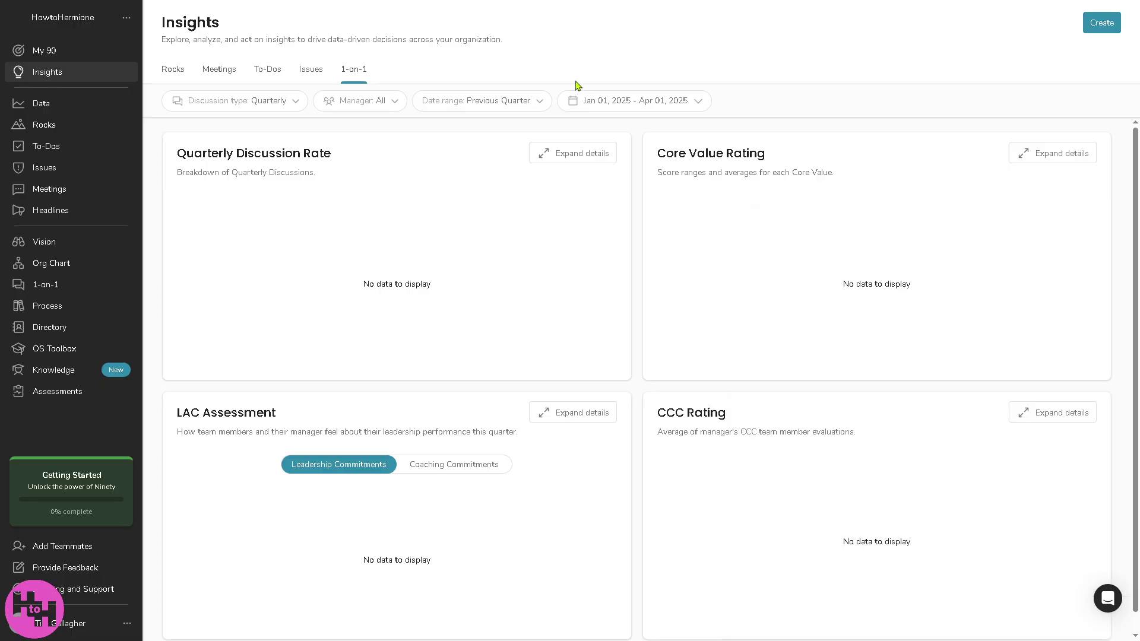
- Open the Data page and step through, then close, its KPI tour
left_click(79, 108)
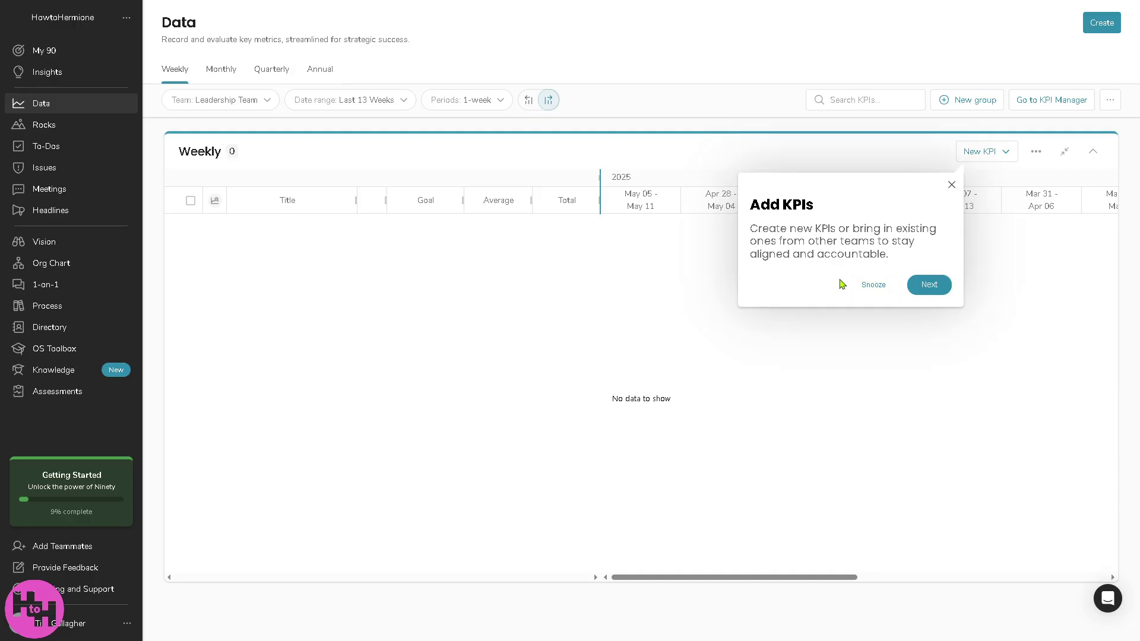
left_click(935, 286)
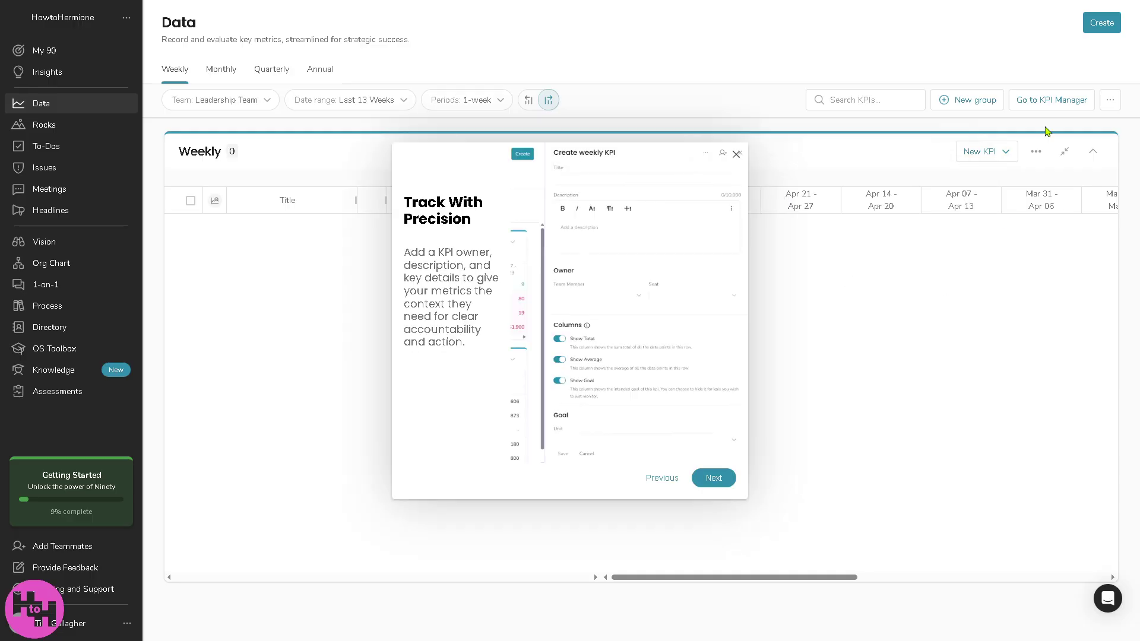
left_click(713, 477)
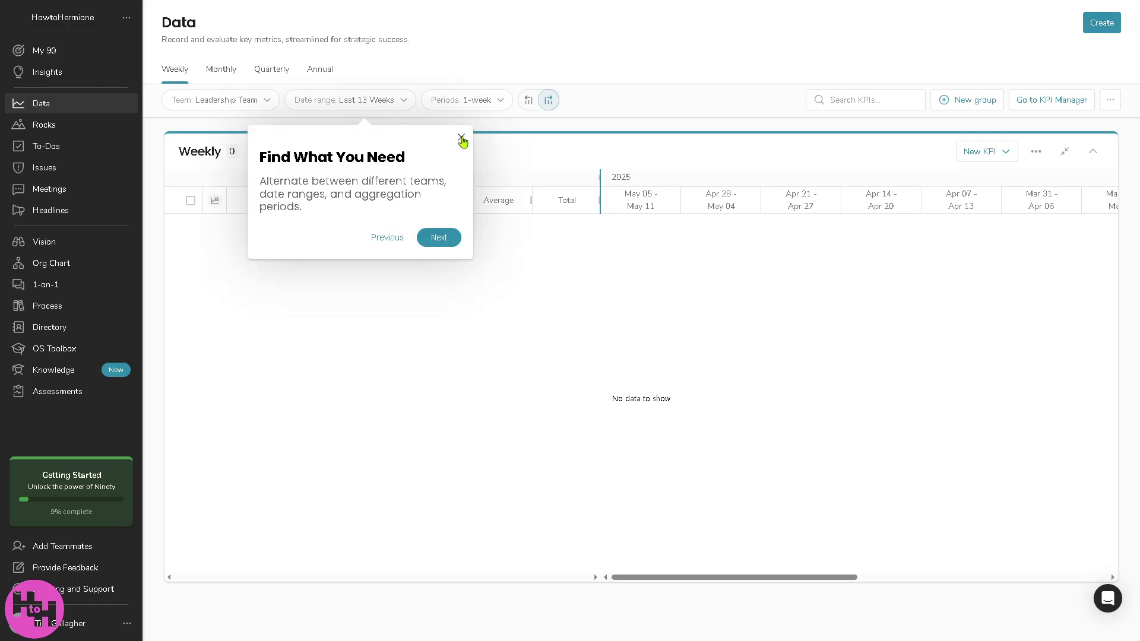
left_click(461, 137)
- Go to the Rocks page, discarding the stray new-issue form
left_click(1095, 23)
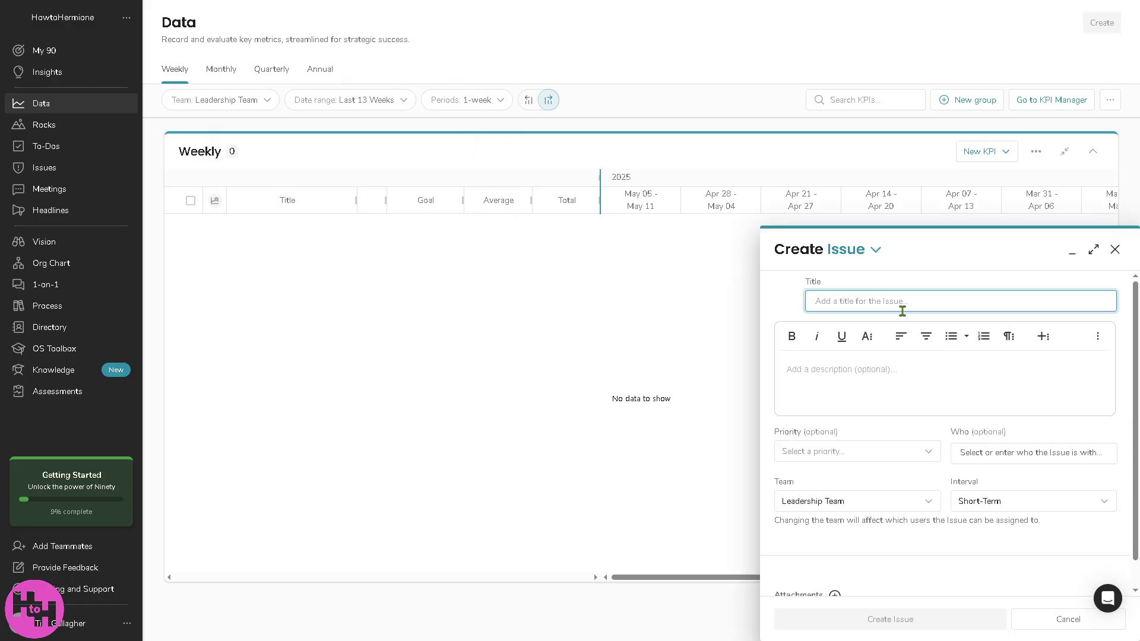
left_click(80, 127)
left_click(1114, 249)
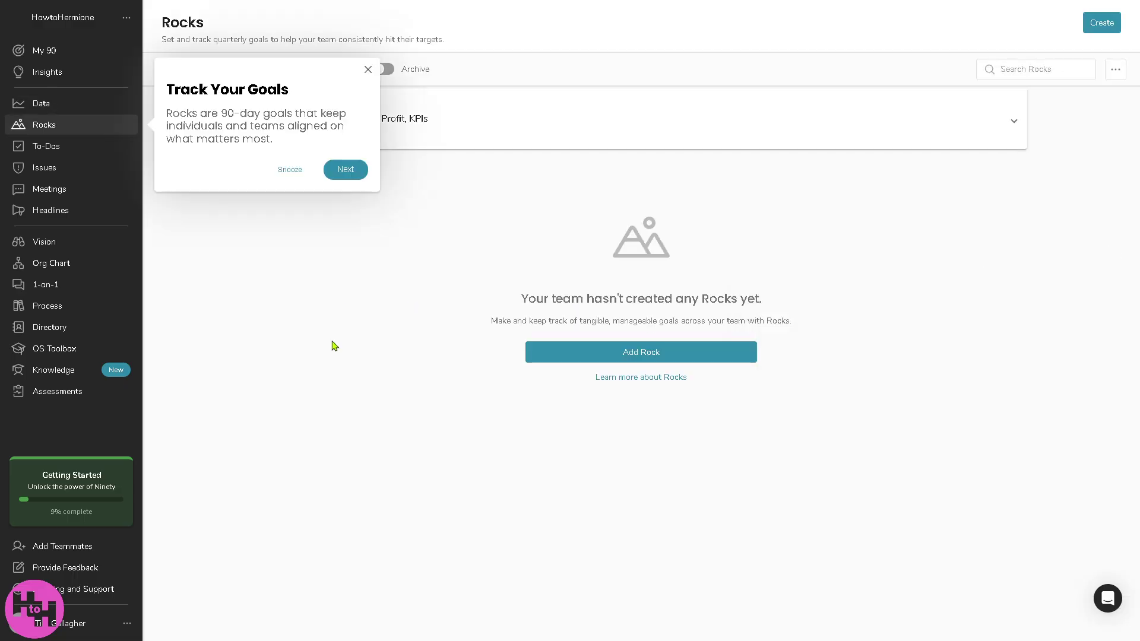
- Step through the Rocks tour tips and close the Getting Started with Rocks video
left_click(347, 171)
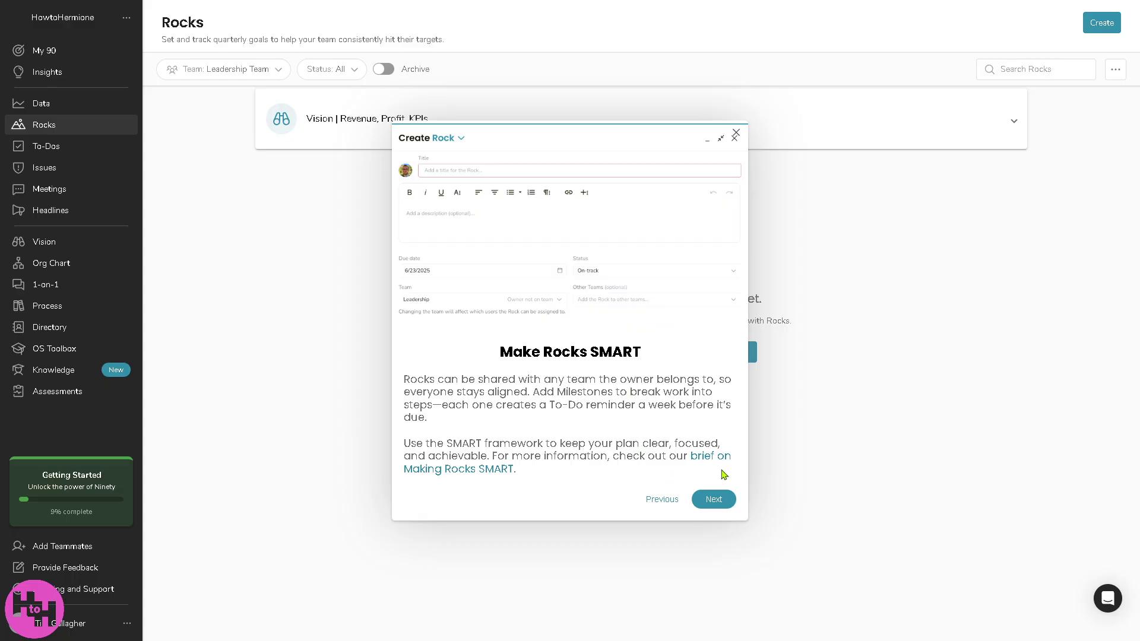
left_click(716, 503)
left_click(722, 444)
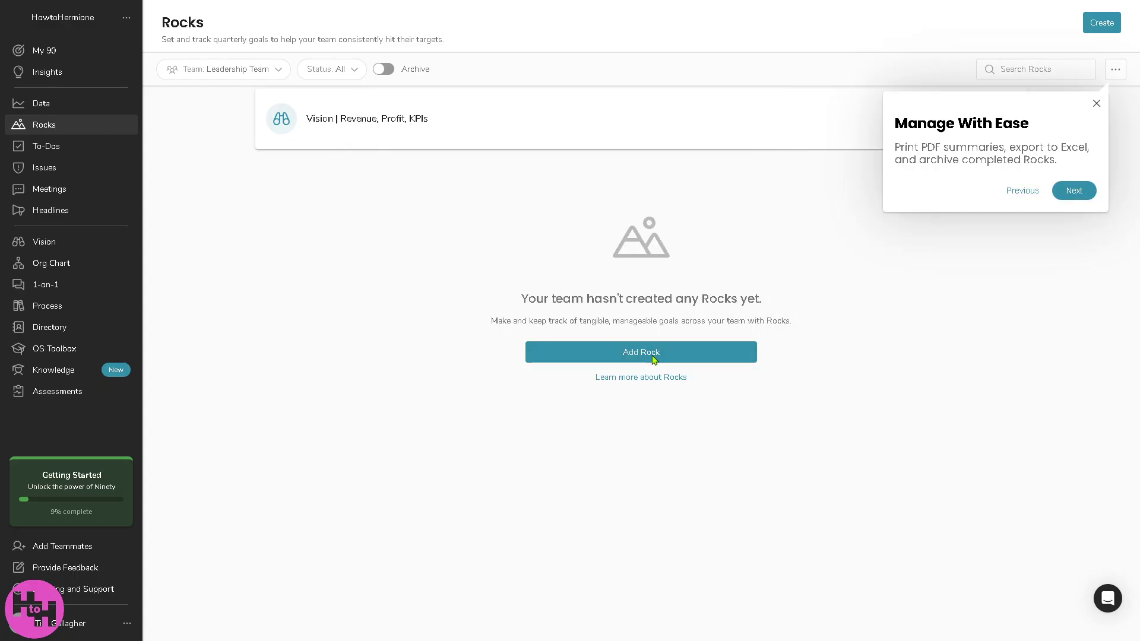
left_click(1075, 193)
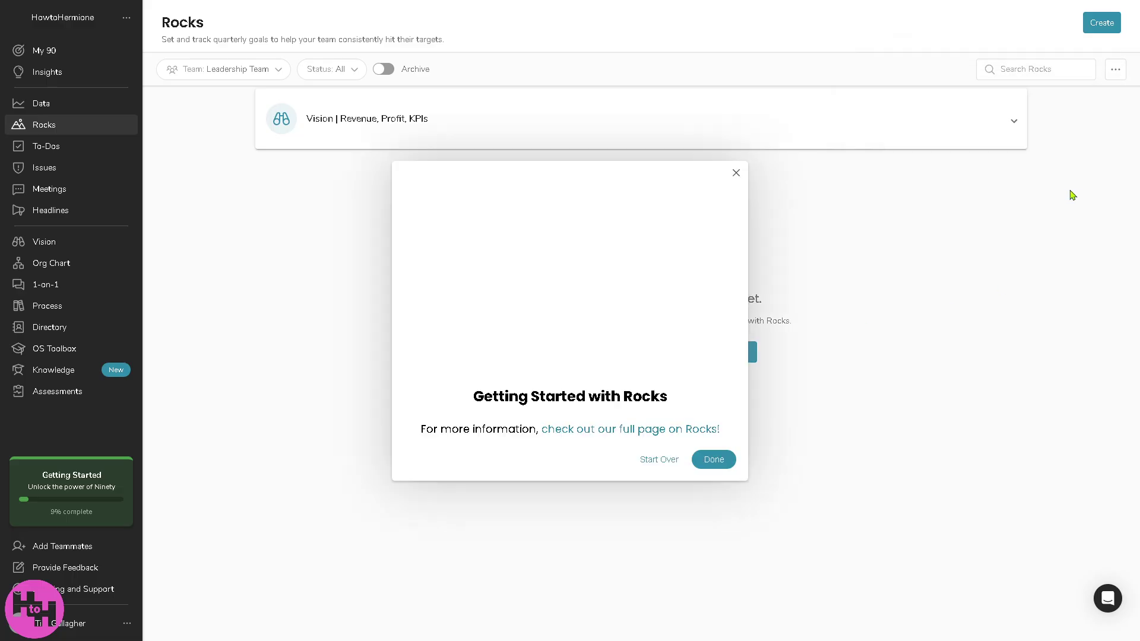
left_click(713, 459)
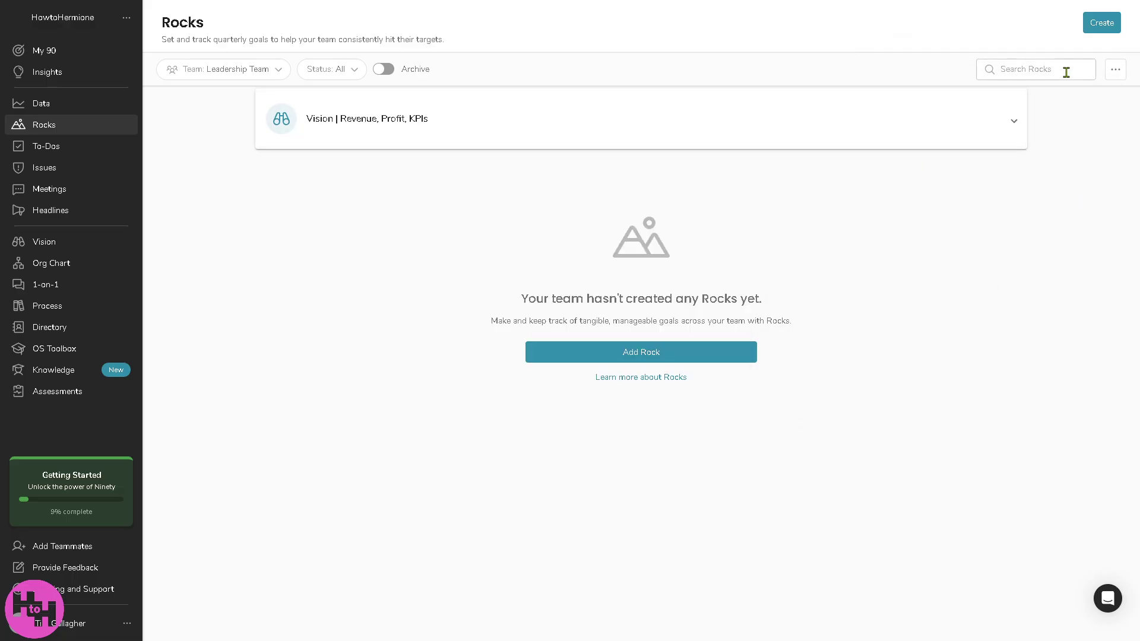
- Create Rock 'How to use NINETY.IO', due Aug 6, its title repeated as bold underlined description
left_click(622, 361)
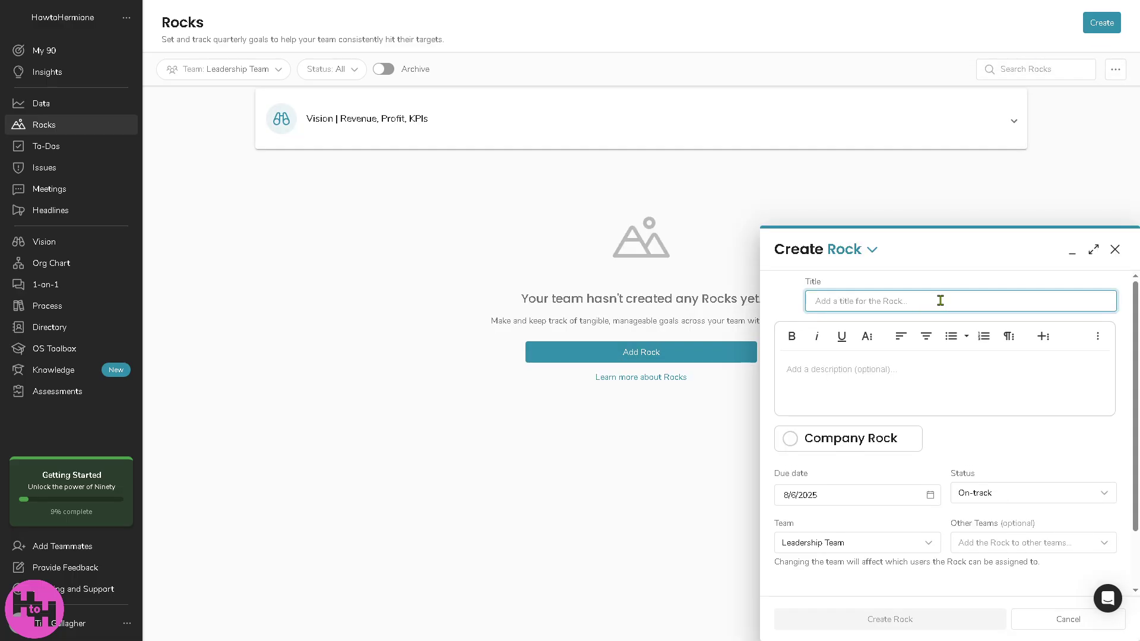
type("How to use NINETY.IO")
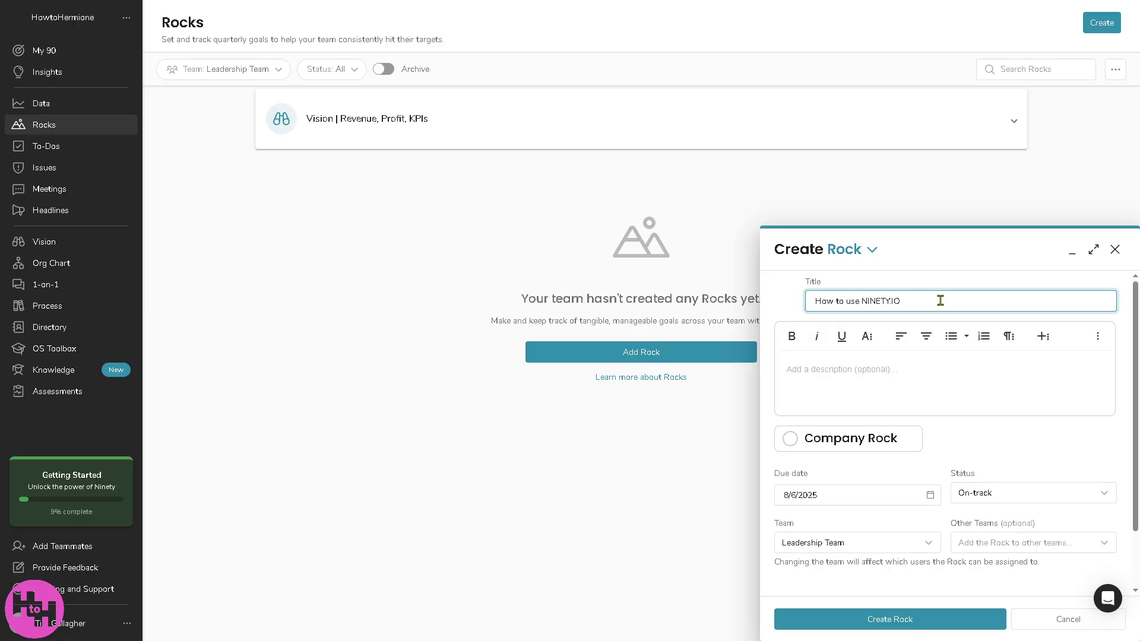
key("ctrl+a")
key("ctrl+c")
left_click(902, 377)
key("ctrl+v")
key("ctrl+a")
left_click(793, 337)
left_click(841, 336)
left_click(956, 617)
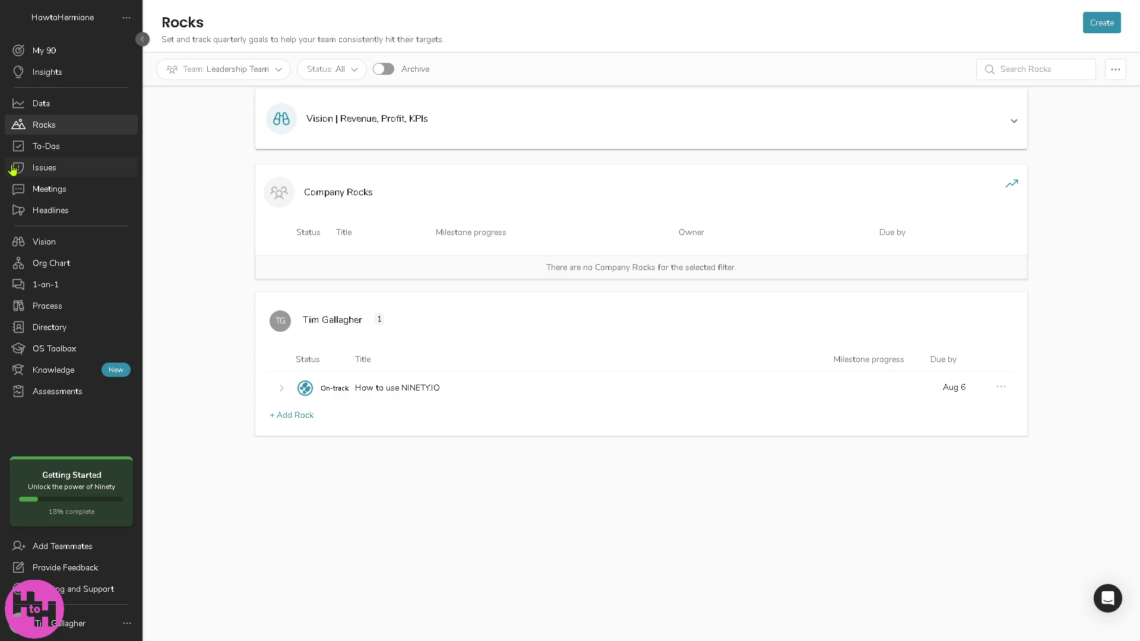
- Add team to-do 'How to use NINETY.IO' due May 15 with matching description, then open Issues
left_click(59, 150)
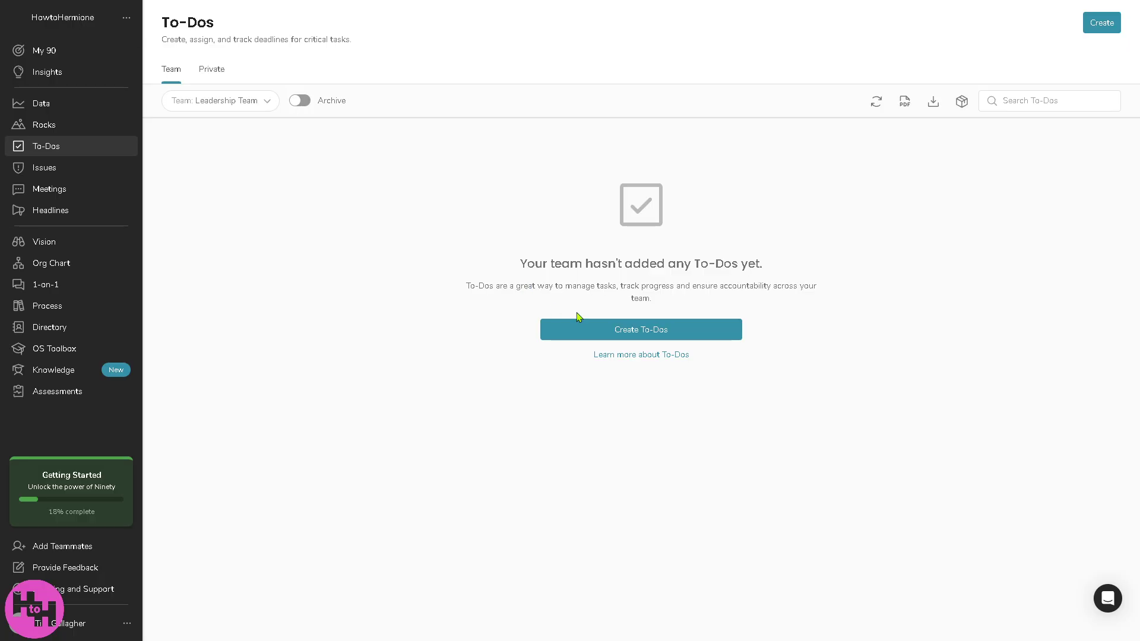
left_click(593, 326)
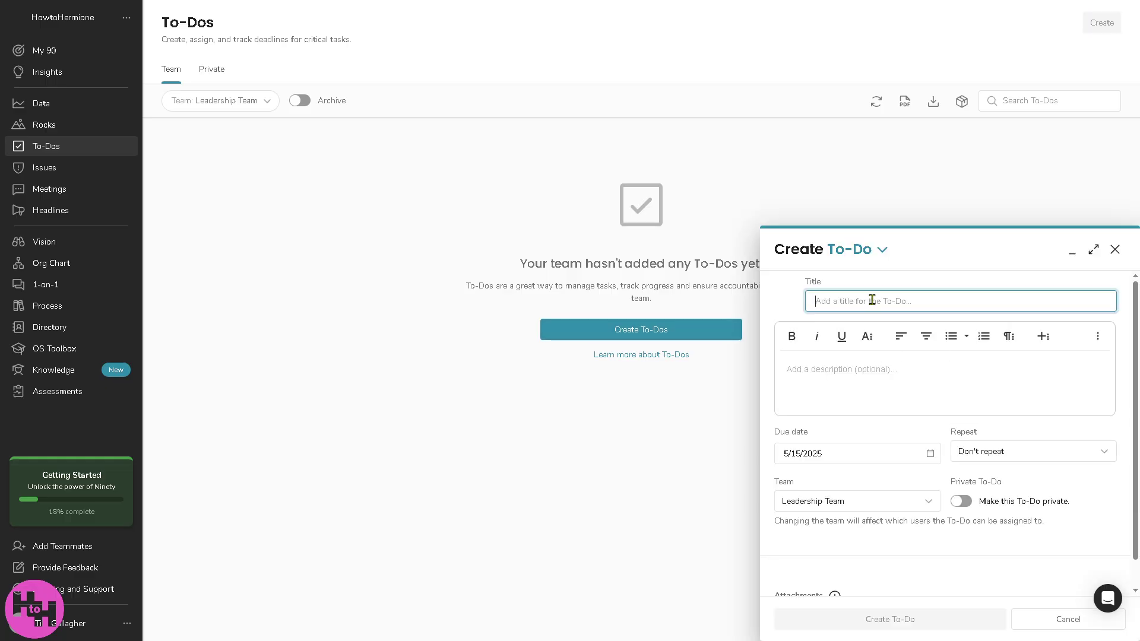
key("ctrl+v")
left_click(892, 375)
key("ctrl+v")
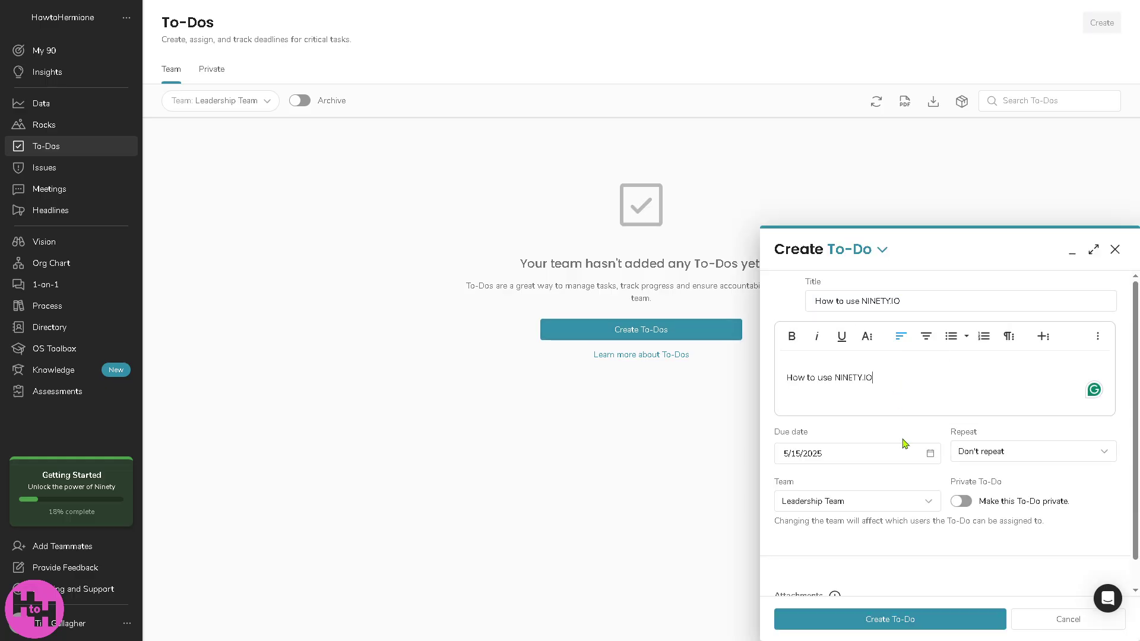
left_click(881, 617)
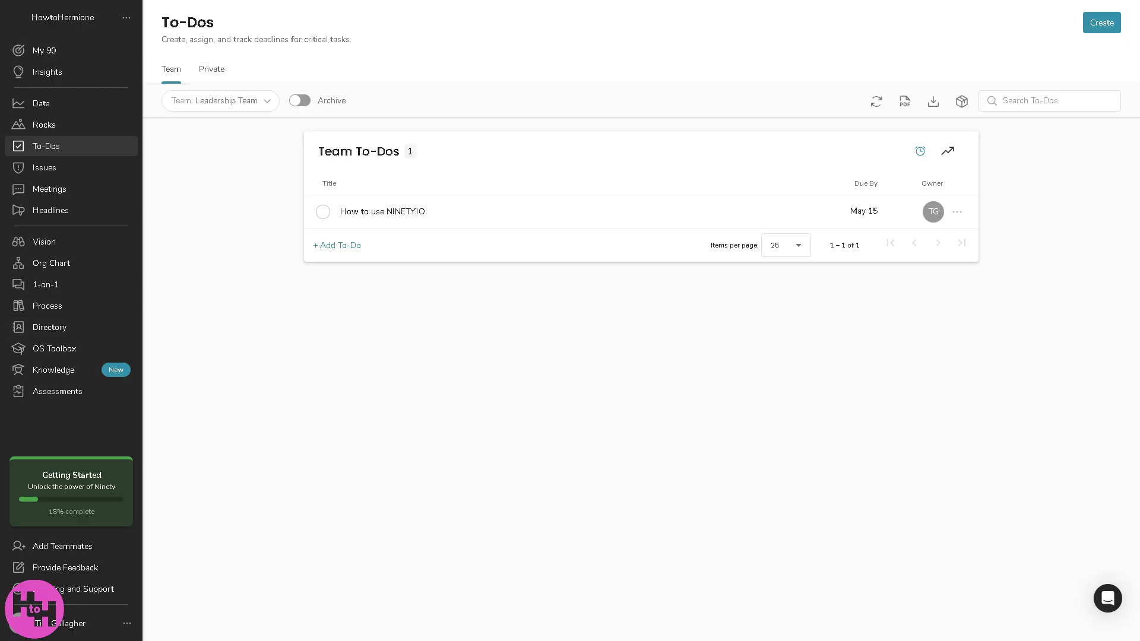
left_click(84, 169)
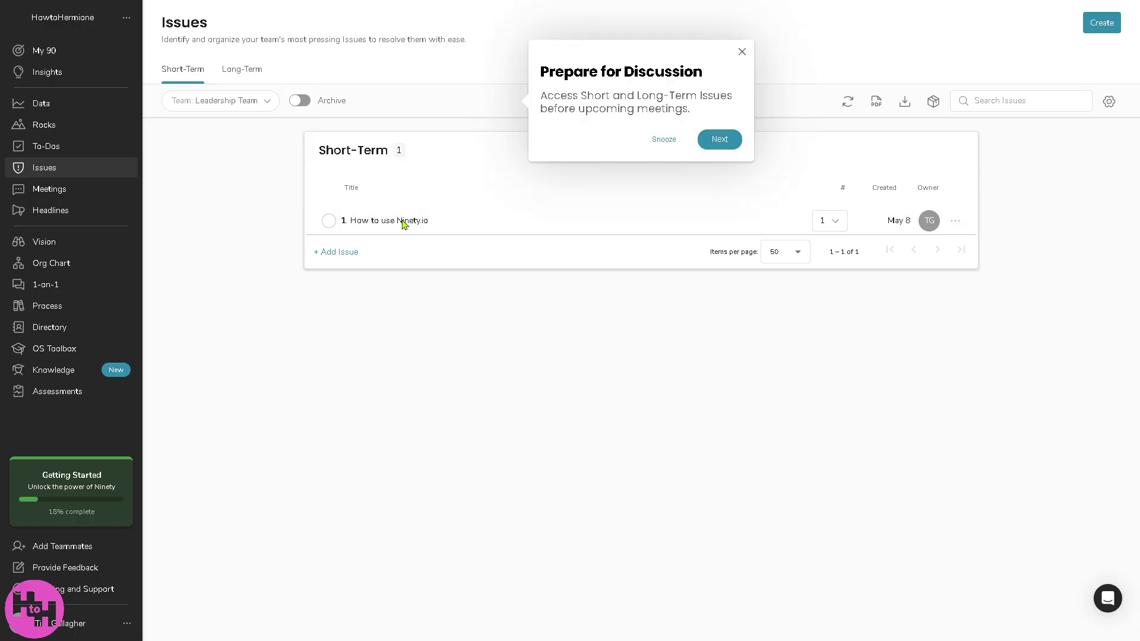
- Get past the Issues tour tips and video, then go to the Meetings page
left_click(726, 142)
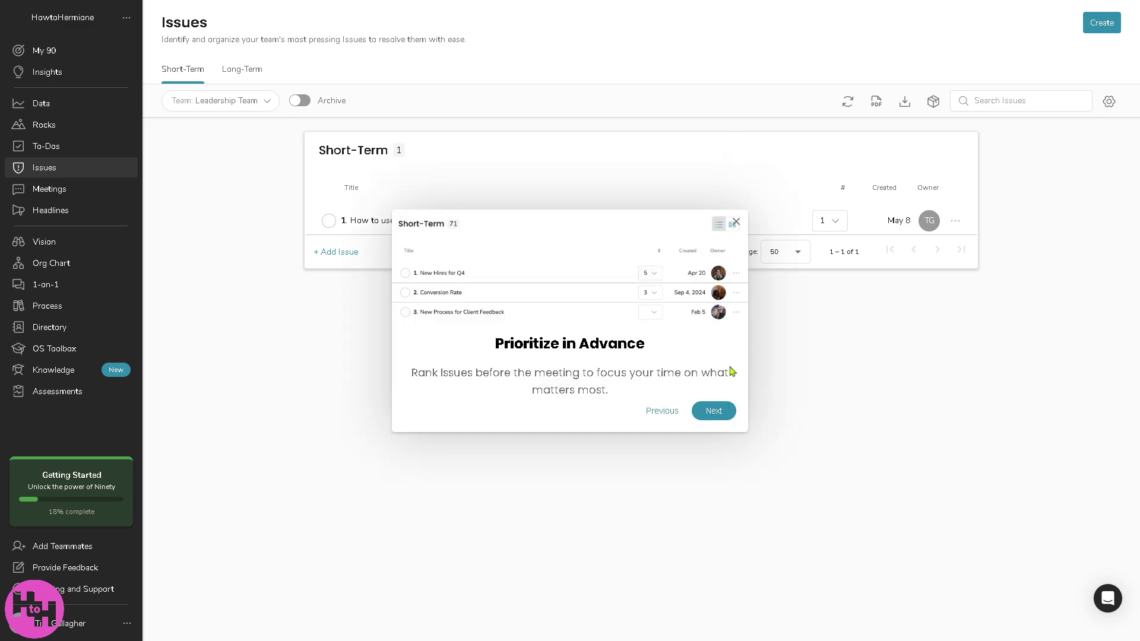
left_click(712, 411)
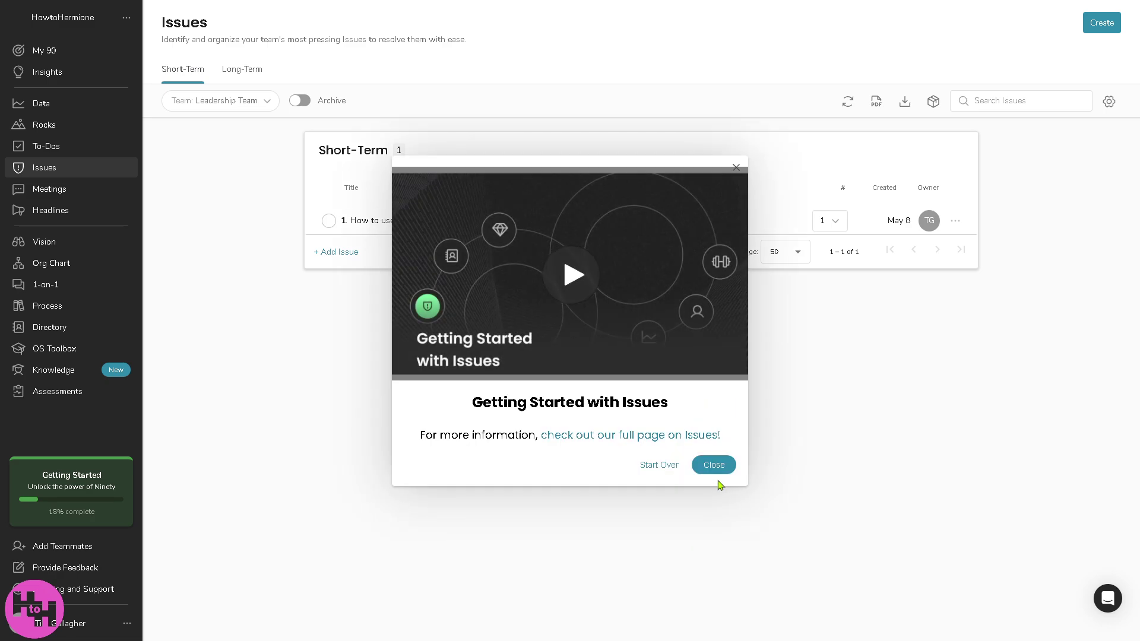
left_click(715, 463)
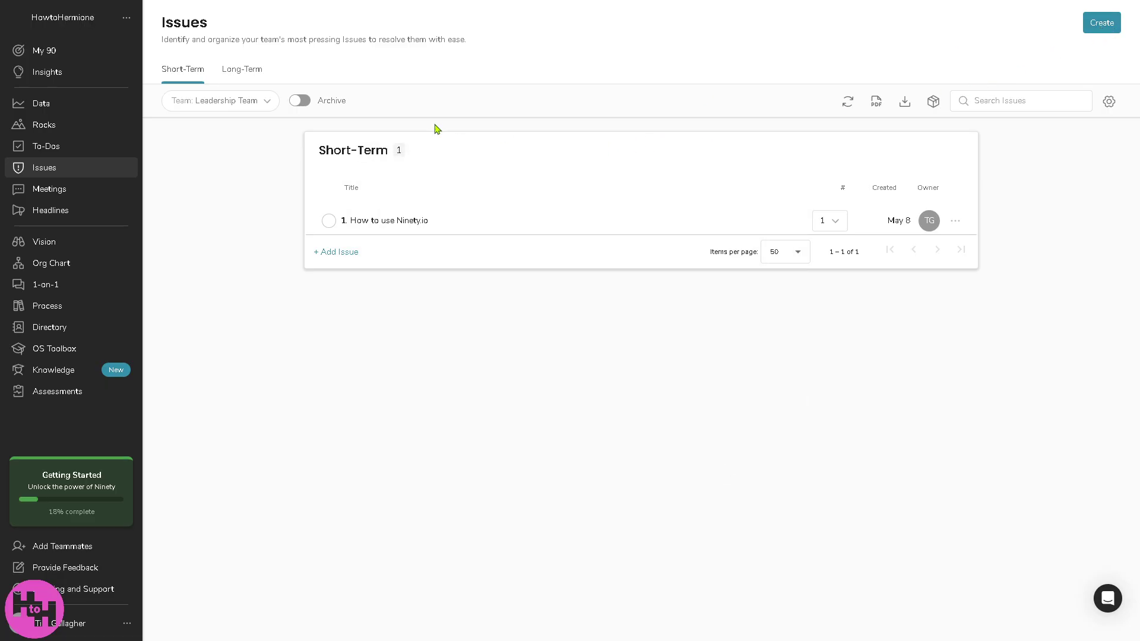
left_click(91, 190)
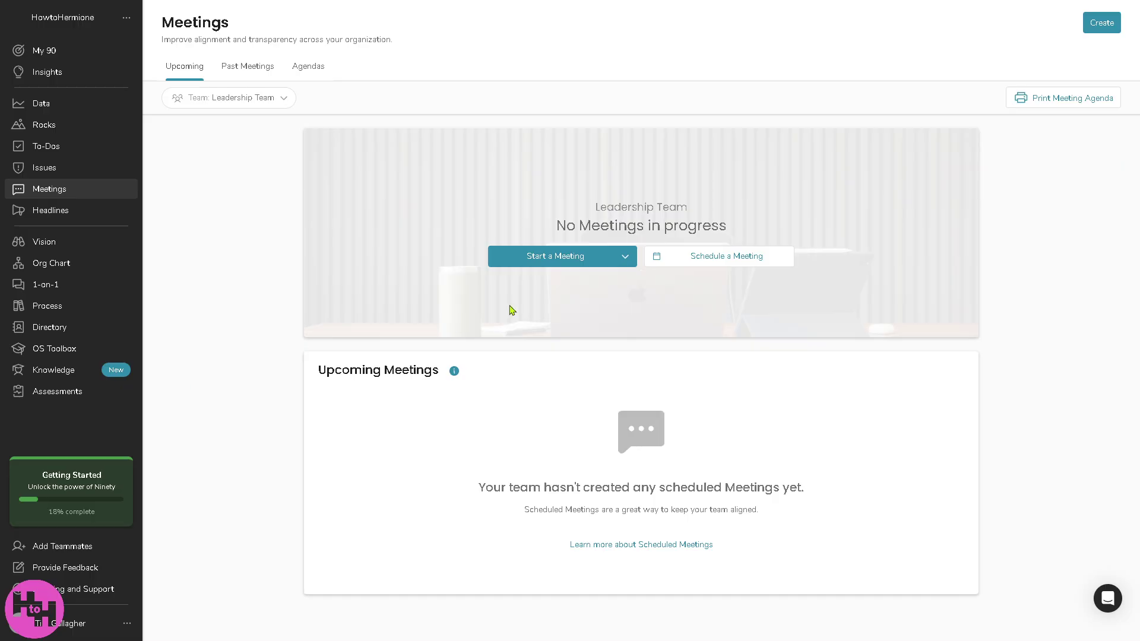
- Start the Leadership Team meeting using the Weekly Meeting agenda
left_click(564, 257)
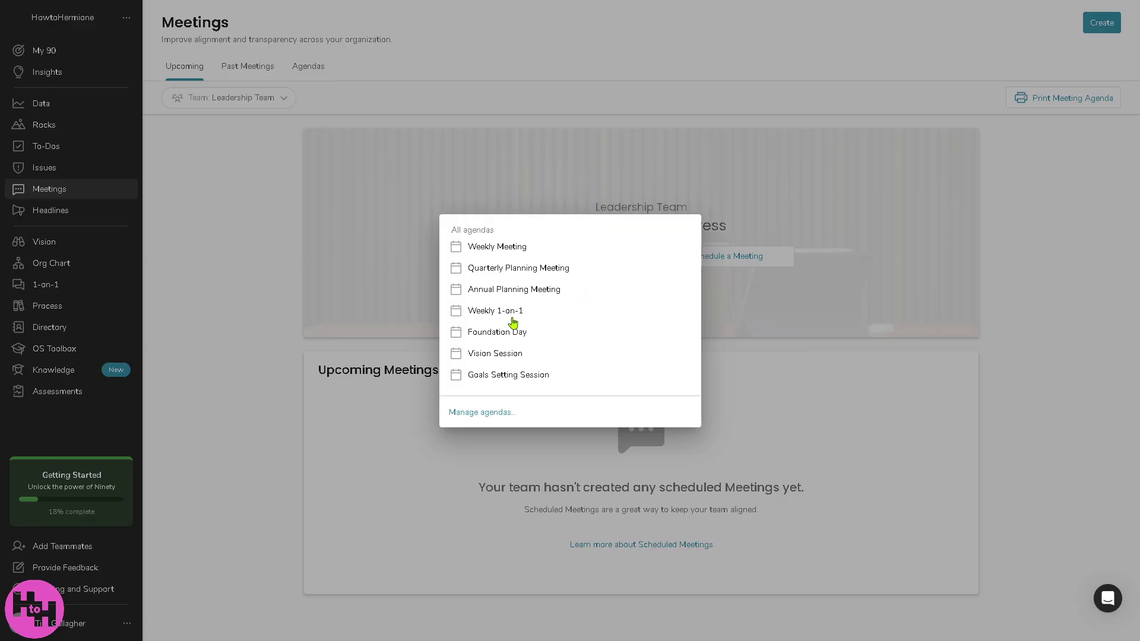
left_click(497, 248)
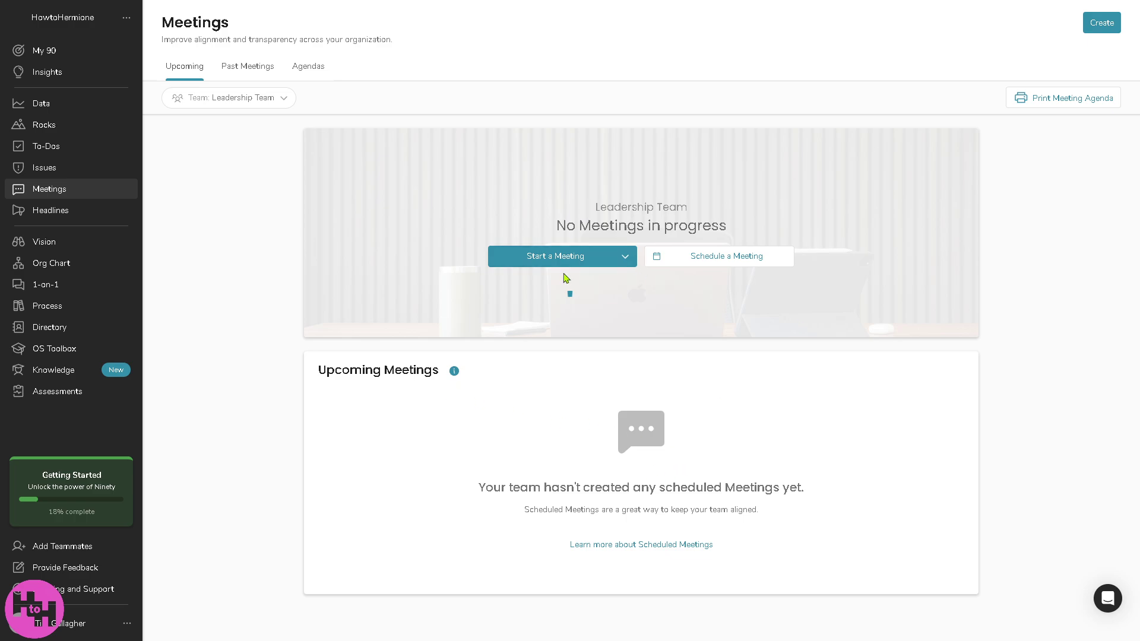
left_click(599, 265)
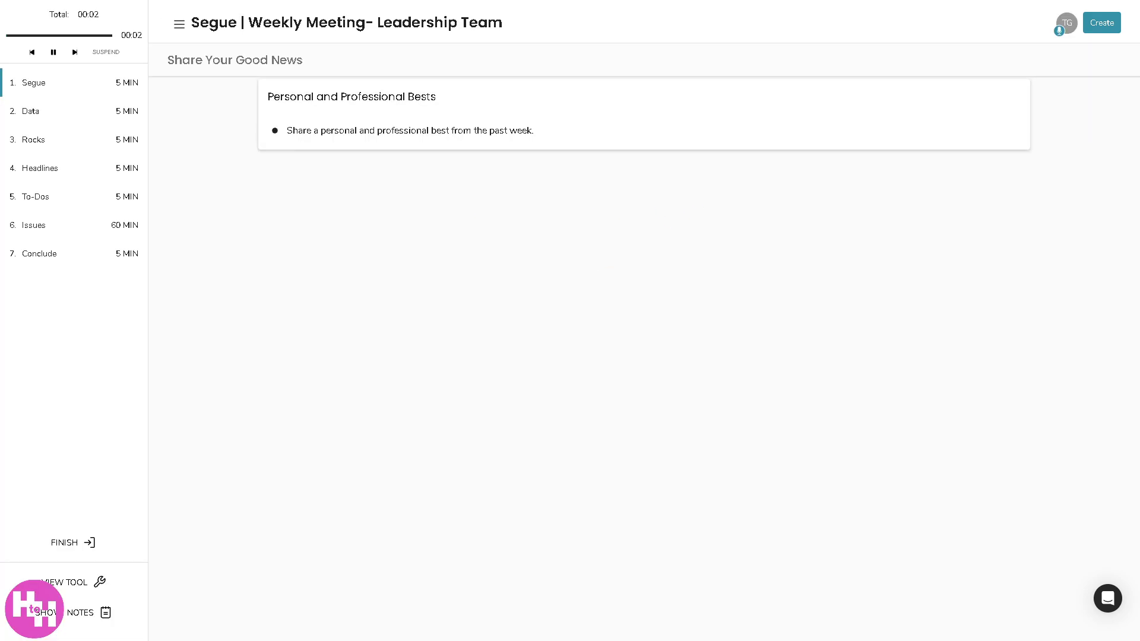
- During the meeting, create a new issue with the pasted text as both title and description
left_click(1104, 24)
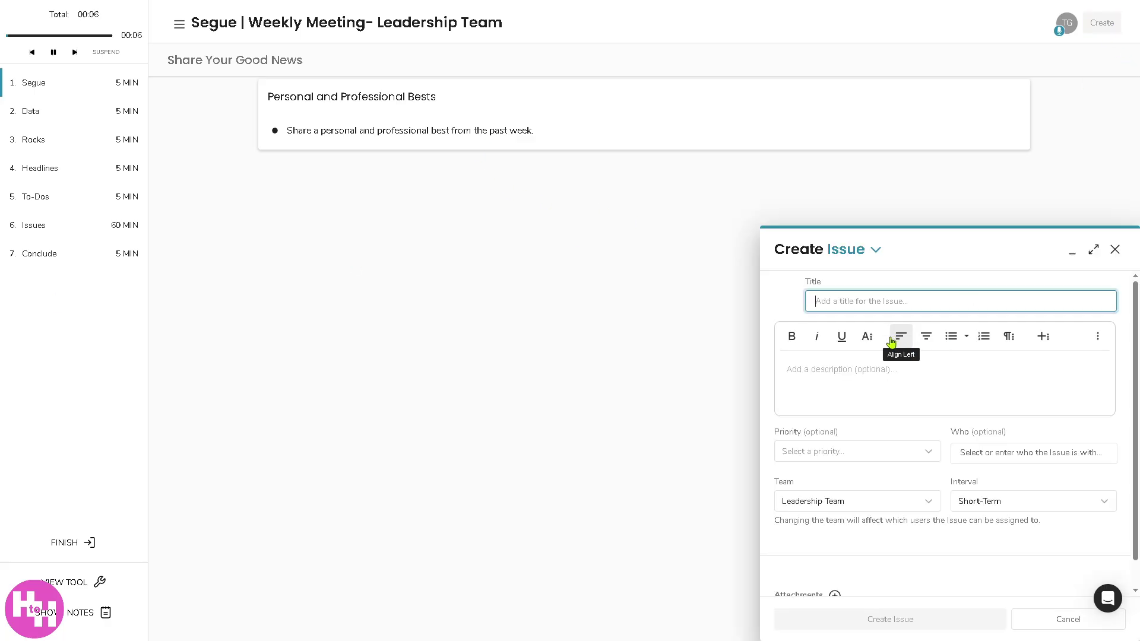
key("ctrl+v")
left_click(890, 375)
key("ctrl+v")
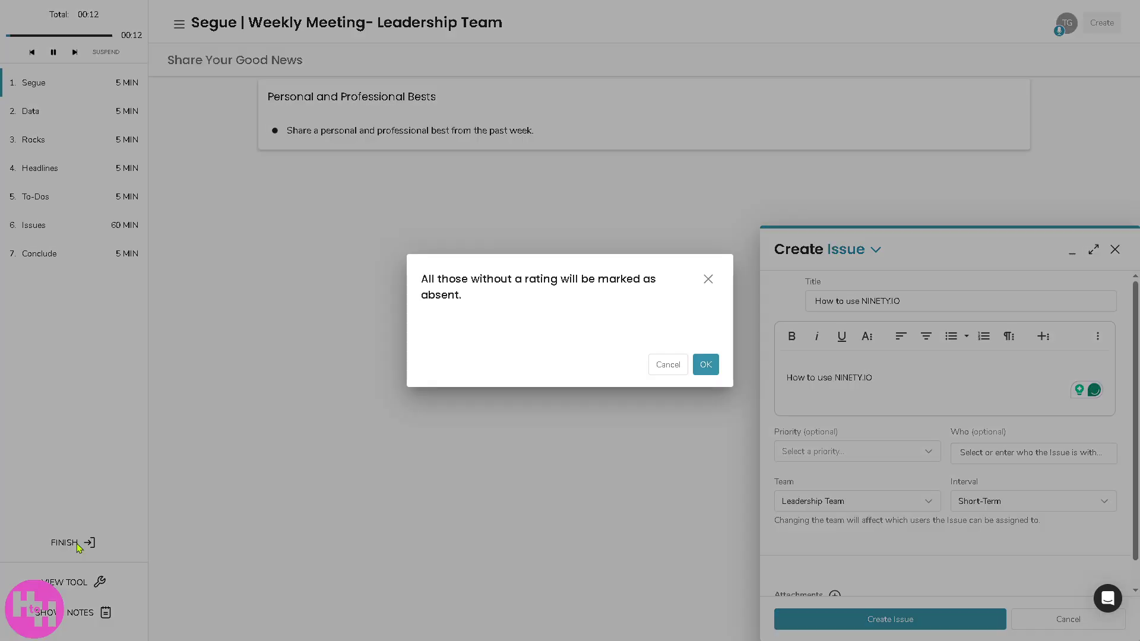
- End the meeting for everyone, marking unrated attendees as absent
left_click(76, 545)
left_click(704, 364)
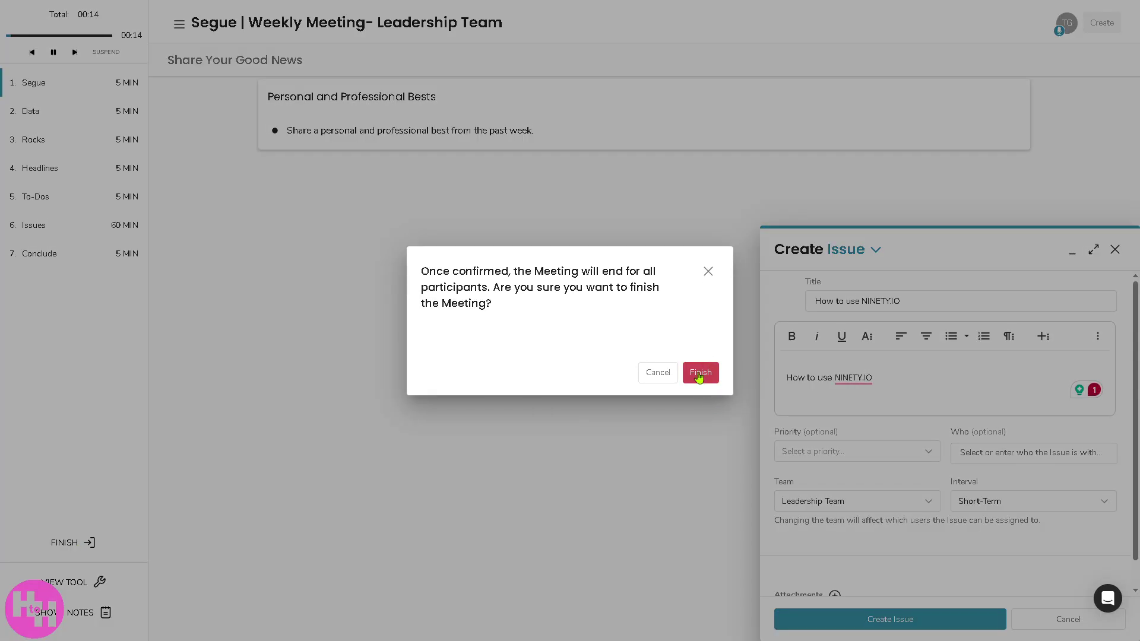
left_click(699, 376)
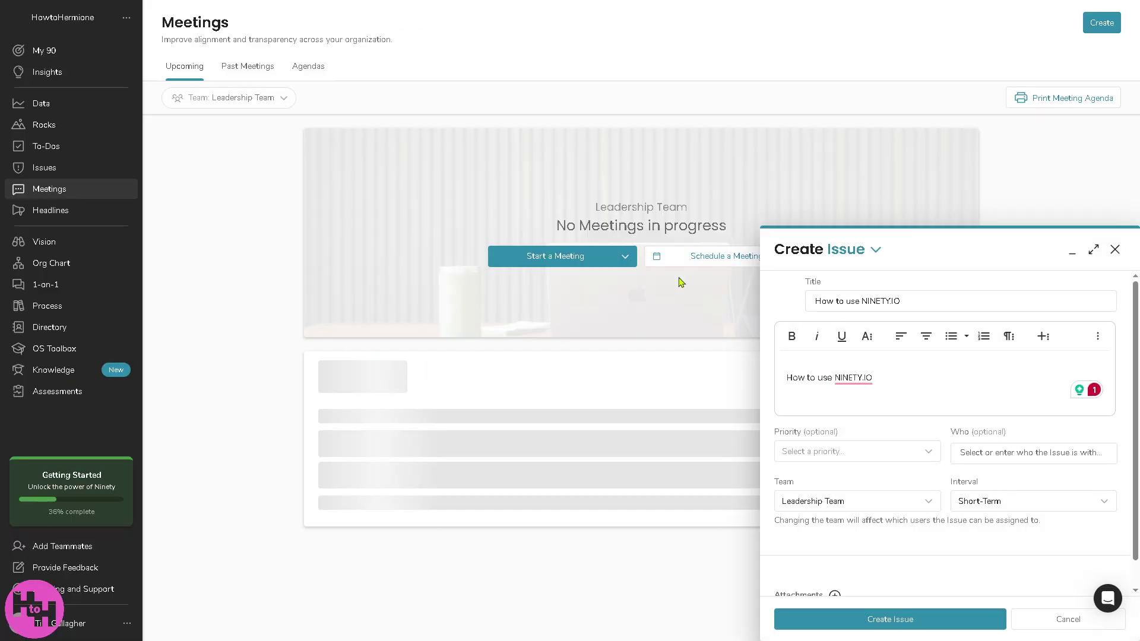
left_click(1114, 250)
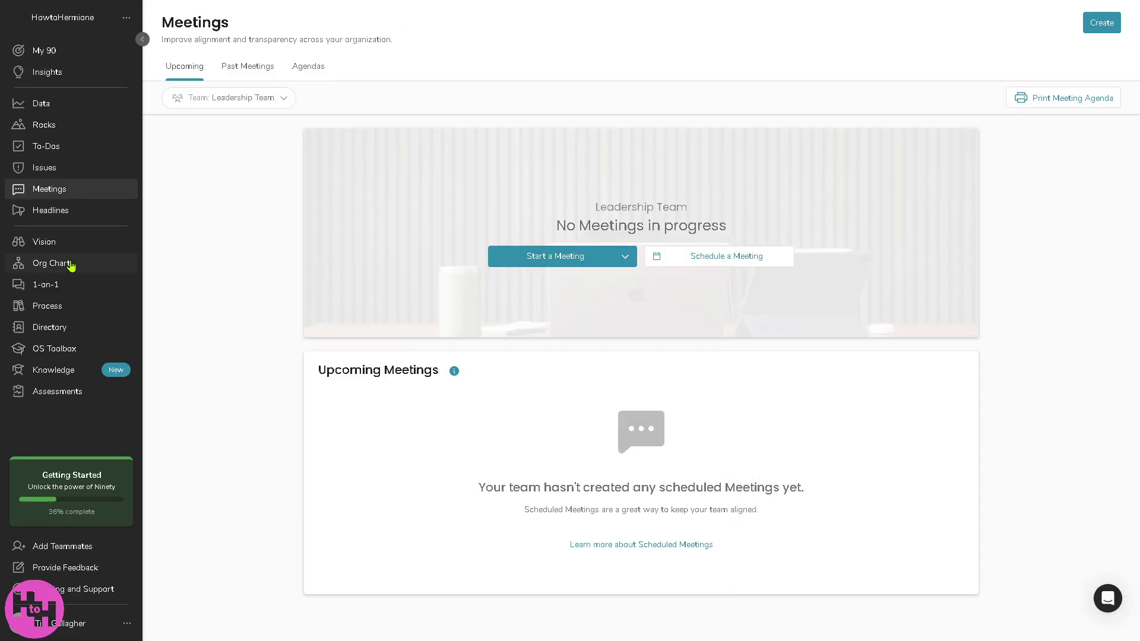
- From Headlines, create the cascading message 'How to use NINETY.IO' with a pasted description, then open Vision
left_click(70, 213)
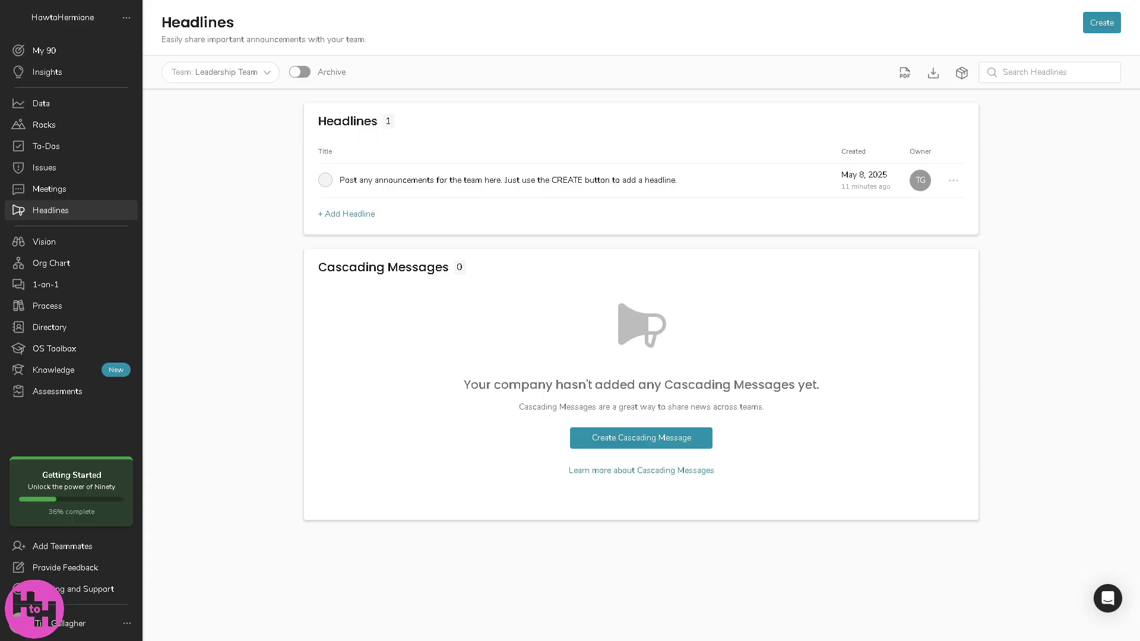
left_click(628, 441)
type("How to use NINETY.IO")
left_click(837, 374)
type("How to use NINETY.IO")
left_click(897, 620)
left_click(74, 245)
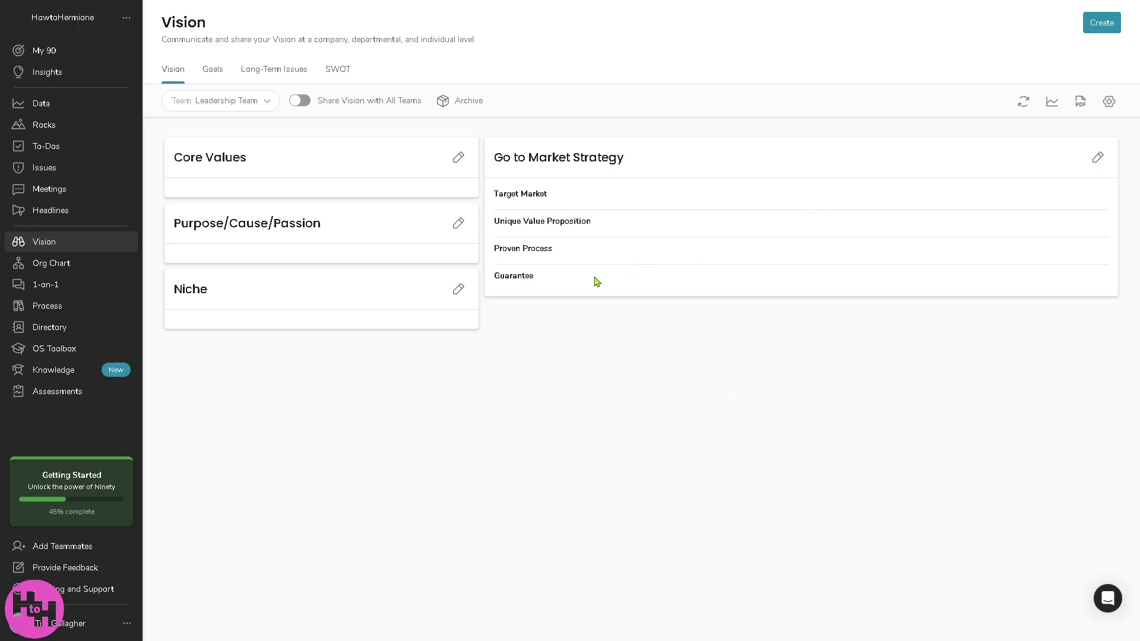
- Look at the Vision Goals, Long-Term Issues and SWOT views, then go to the Org Chart
left_click(213, 69)
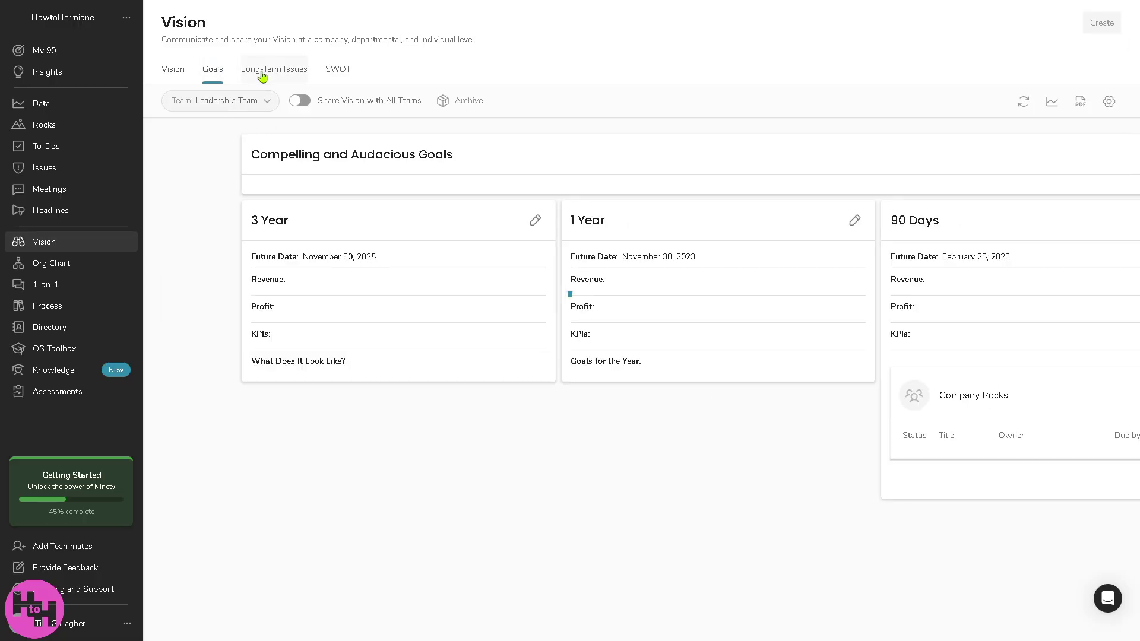
left_click(261, 70)
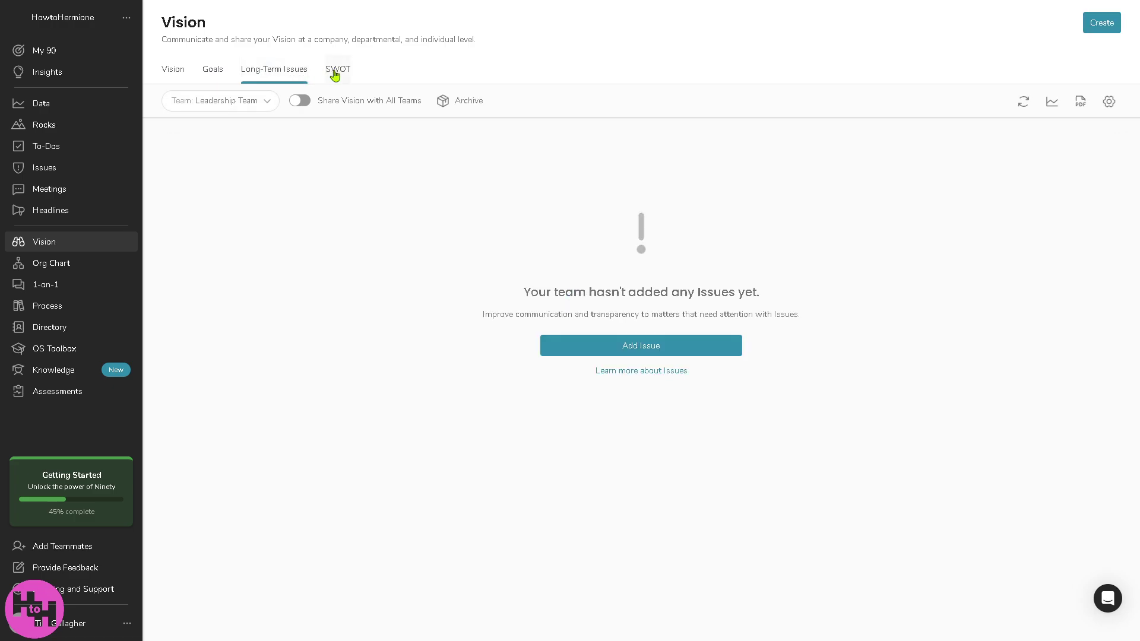
left_click(334, 73)
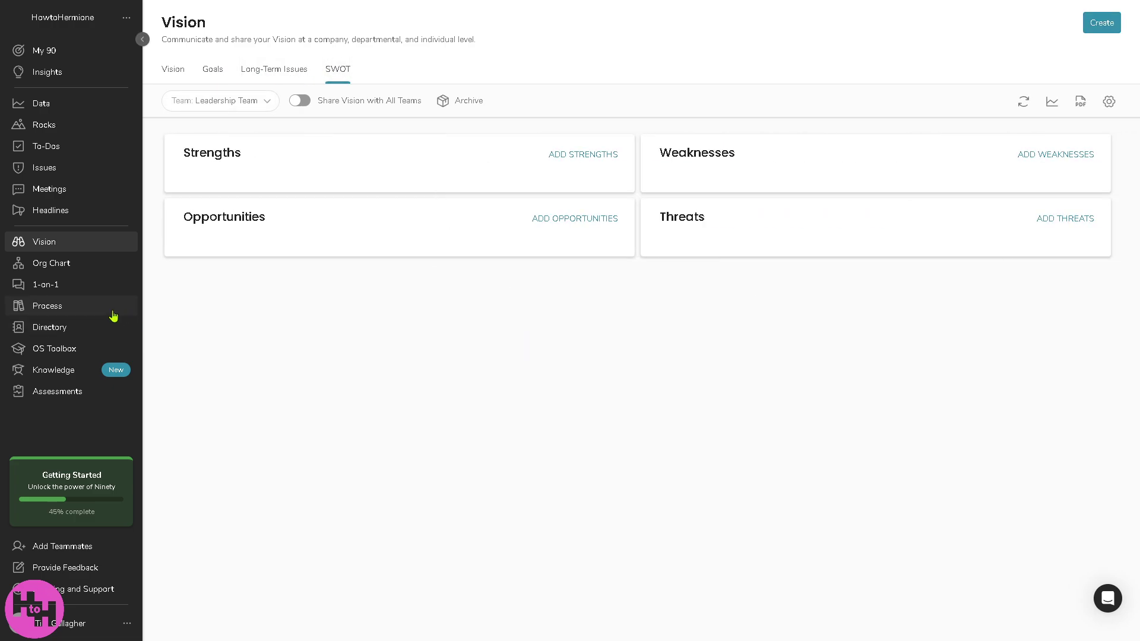
left_click(79, 266)
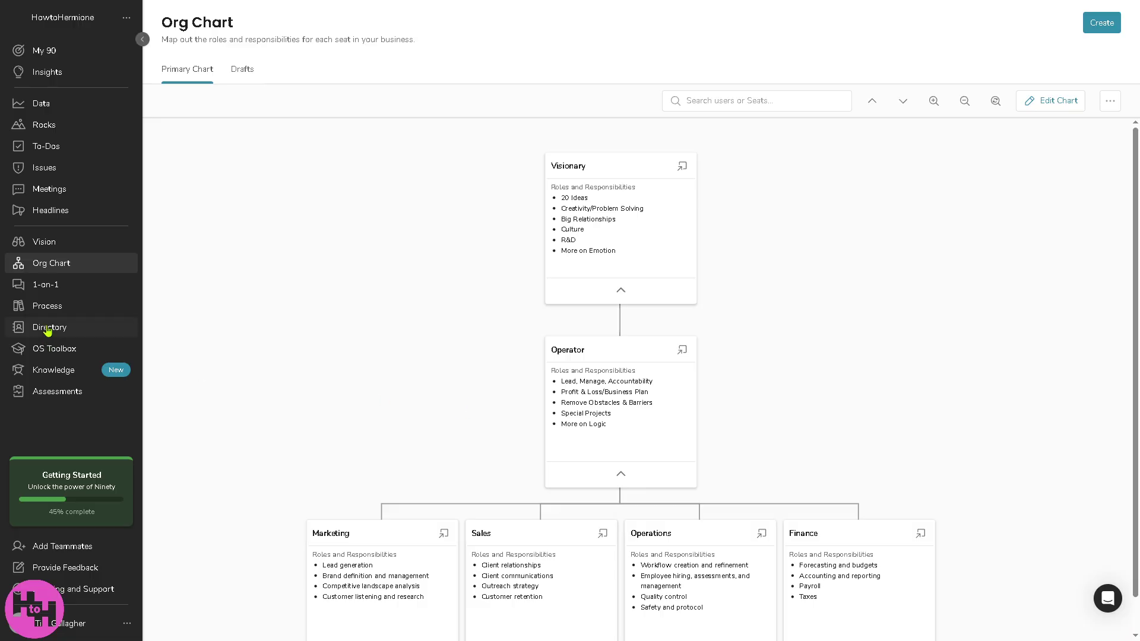
- Visit the 1-on-1 Discussions and Process pages, ending on the team Directory
left_click(54, 288)
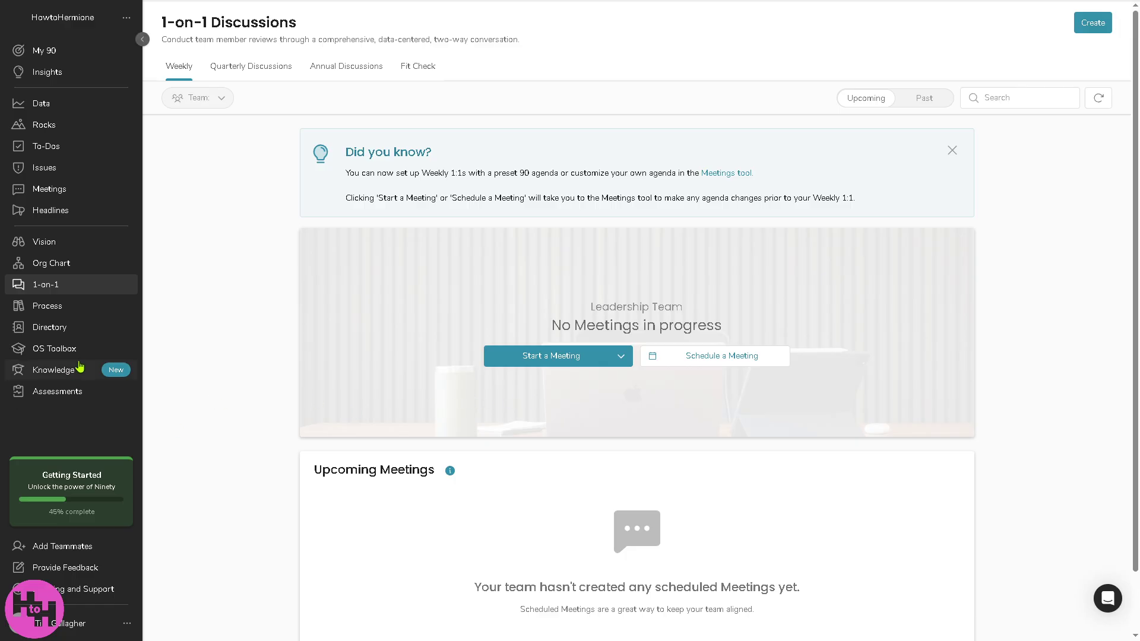
left_click(66, 316)
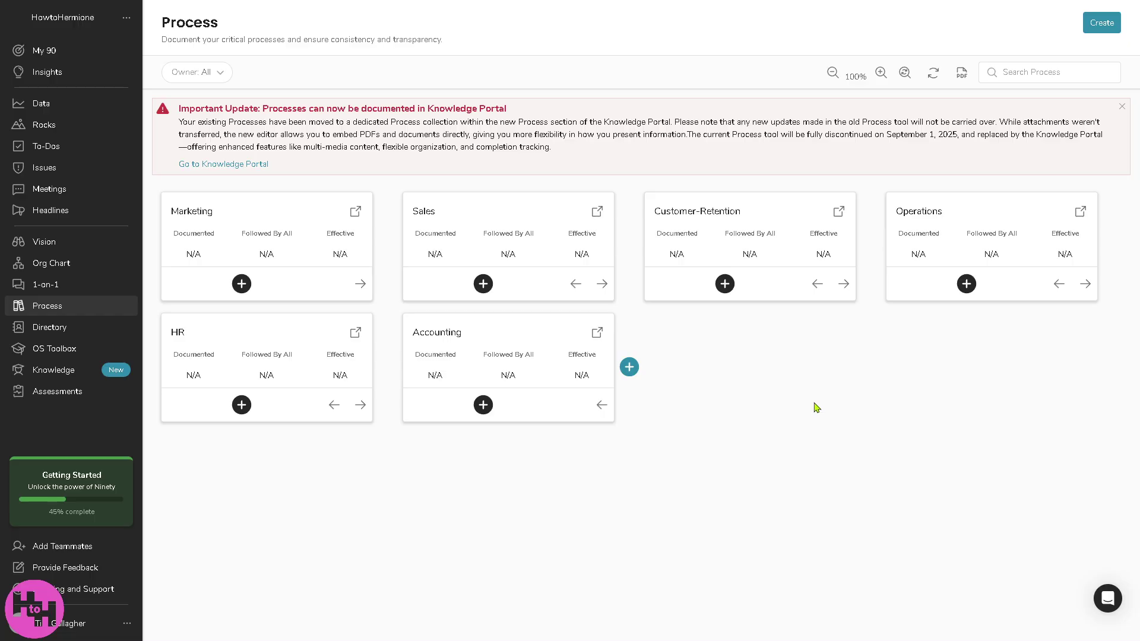
left_click(35, 328)
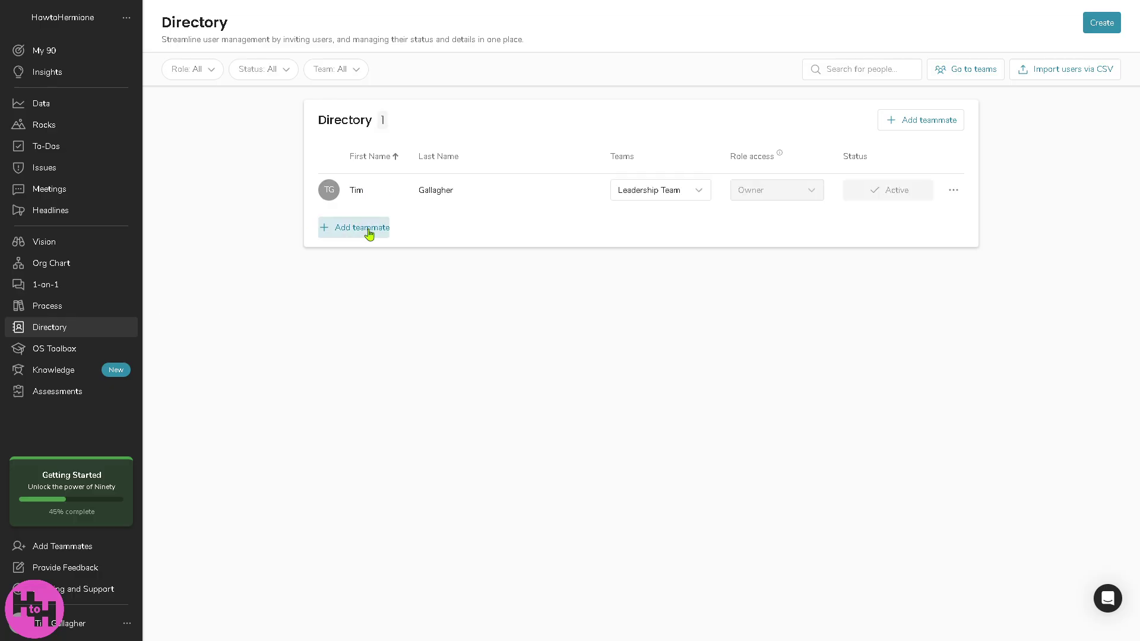
- Dismiss the Add Teammates form and go to the OS Toolbox
left_click(359, 227)
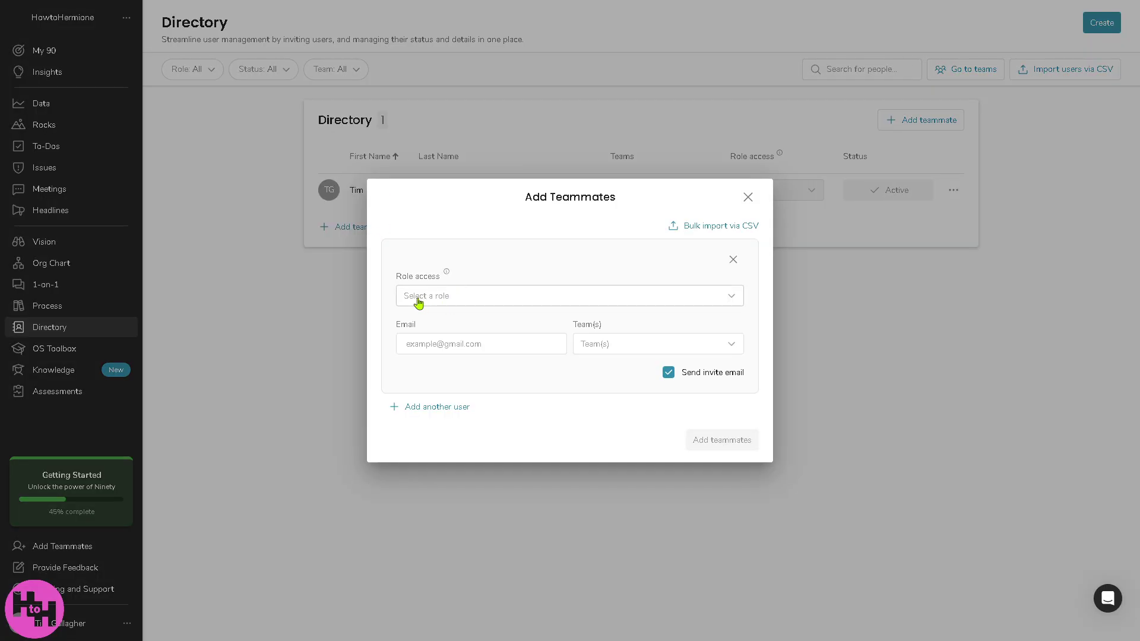
left_click(74, 354)
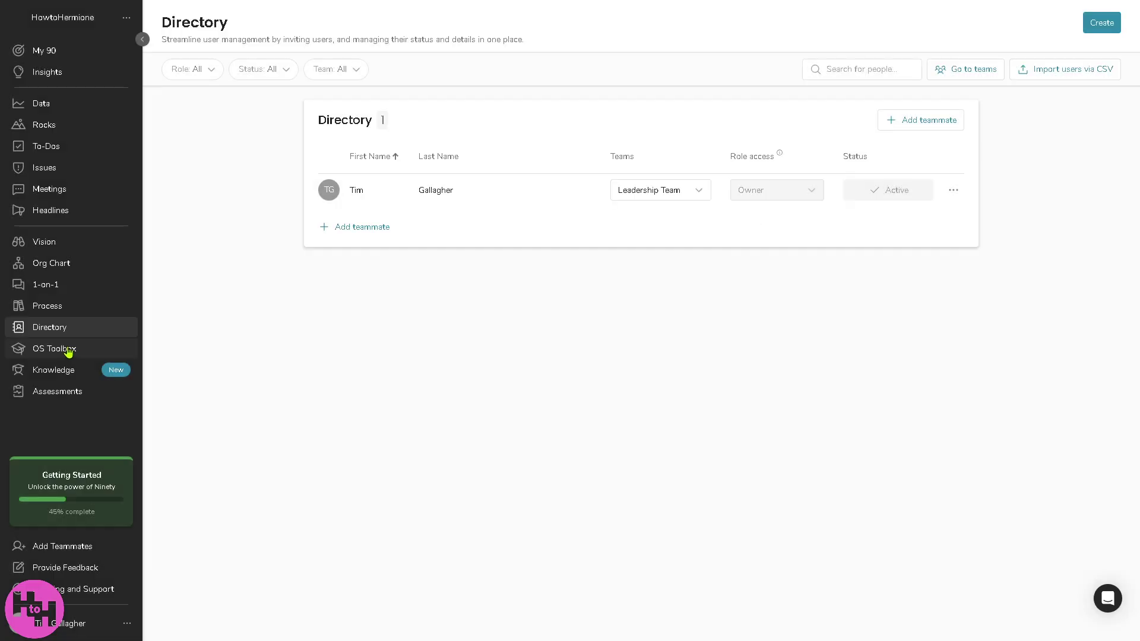
left_click(67, 354)
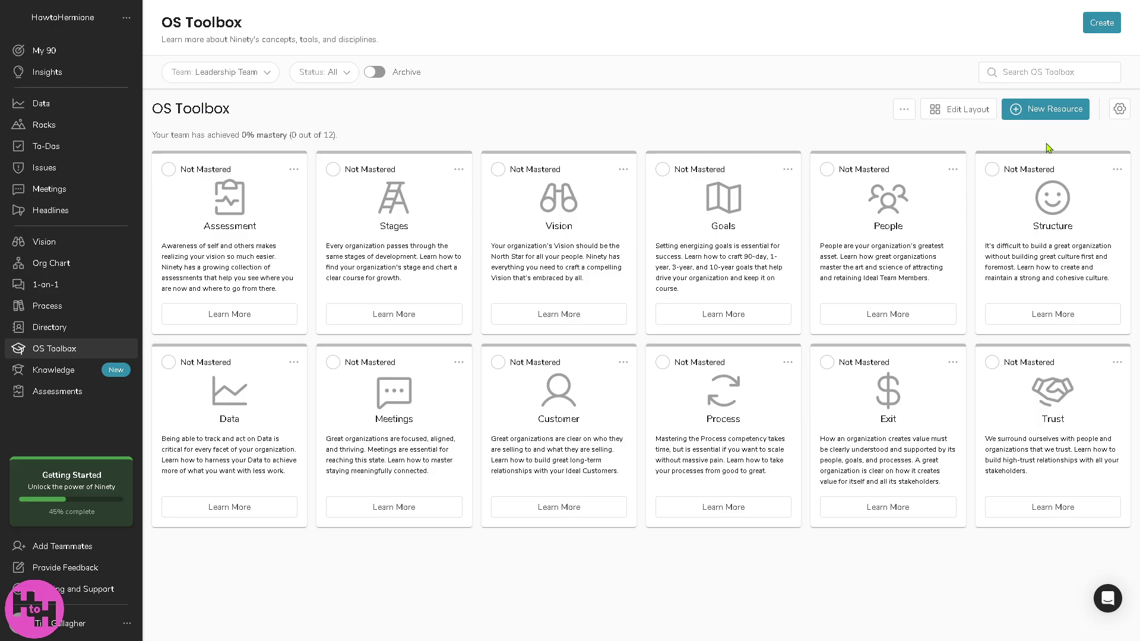
- Create an OS Toolbox resource named 'How to use NINETY.IO' with a pasted description
left_click(1052, 115)
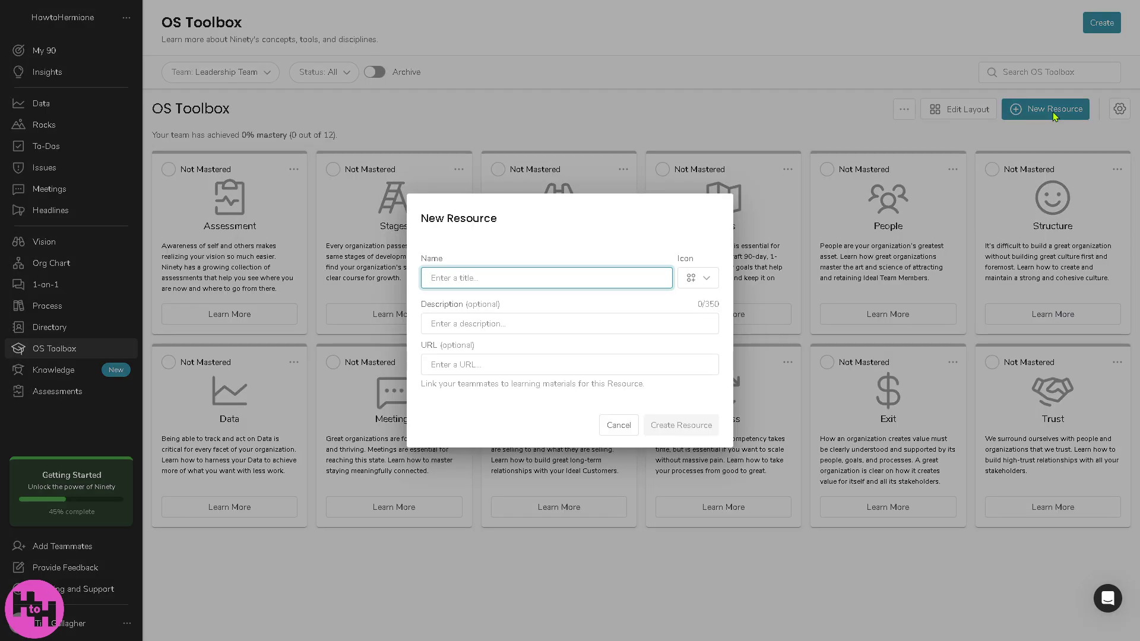
type("How to use NINETY.IO")
left_click(537, 324)
type("How to use NINETY.IO")
left_click(681, 431)
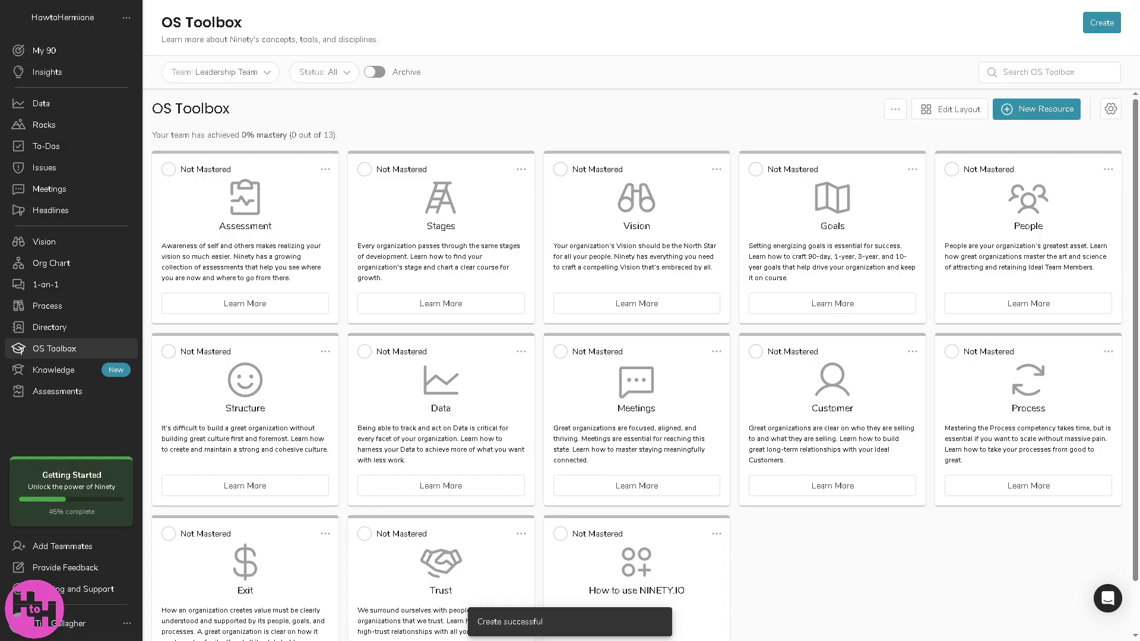
- Browse the Knowledge collections, then open the empty Assessments page
left_click(74, 376)
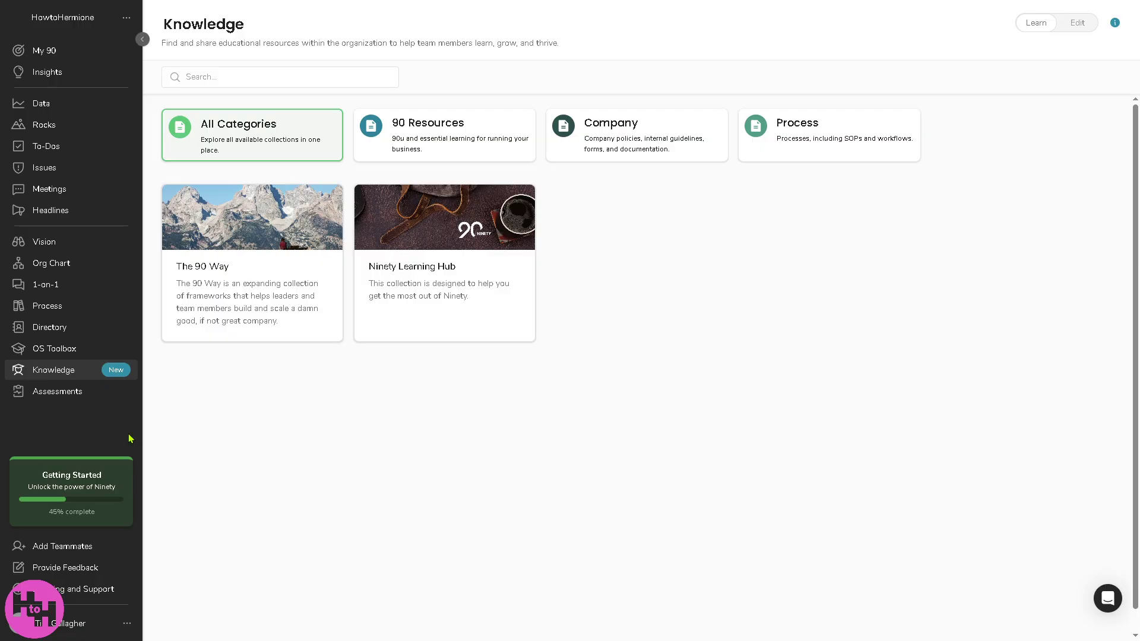
left_click(57, 392)
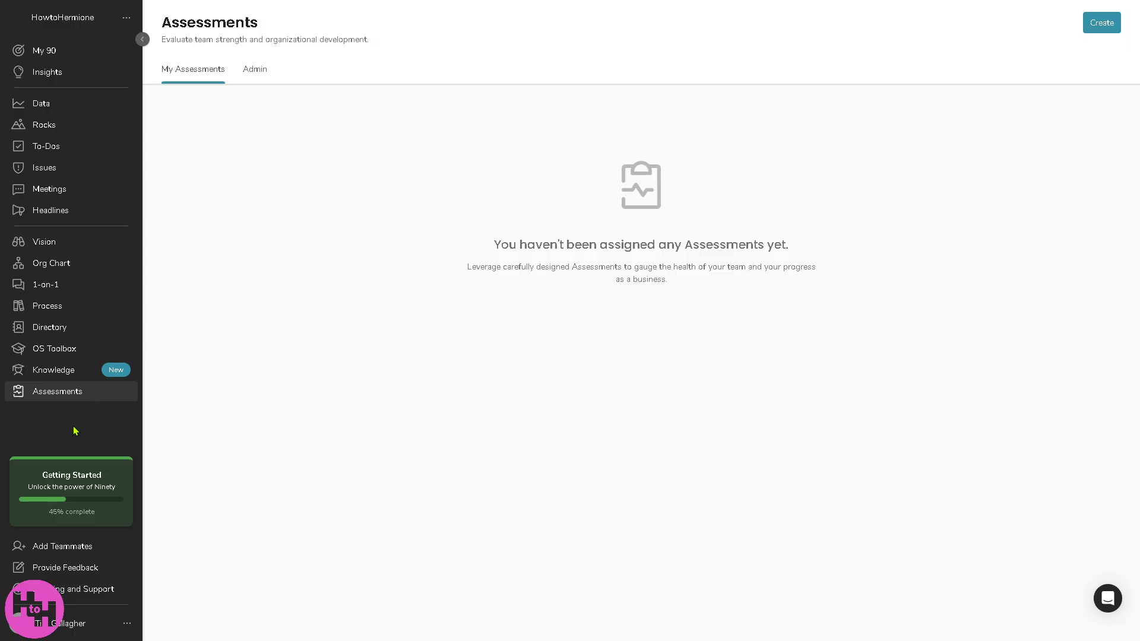
- Dismiss the Add Teammates form and Feedback panel, then show the Learning and Support menu
left_click(65, 548)
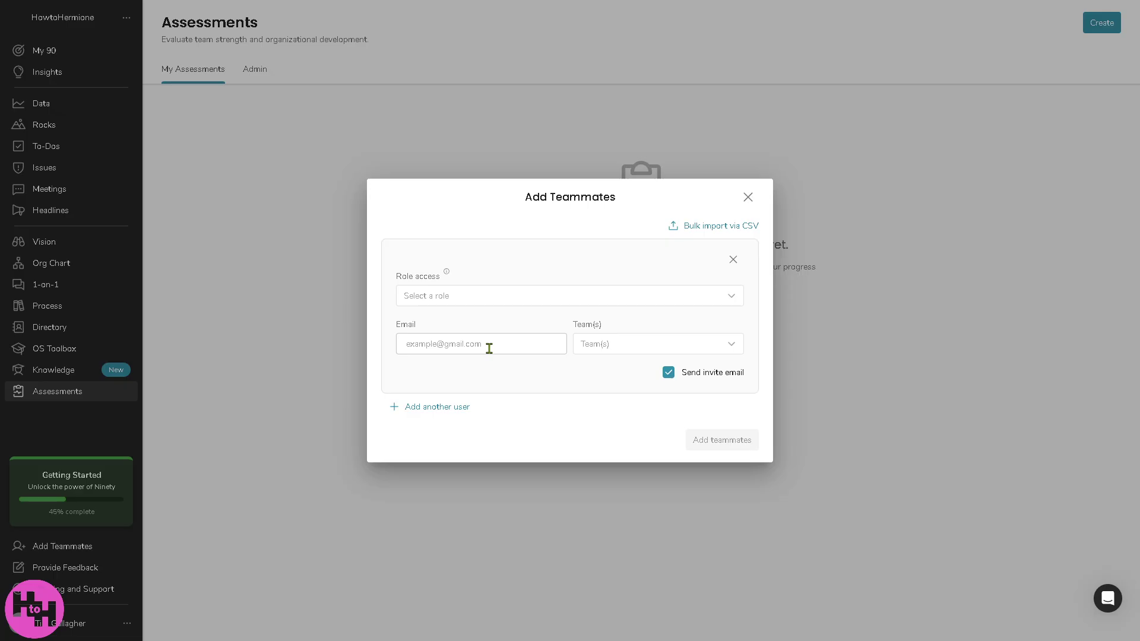
left_click(188, 561)
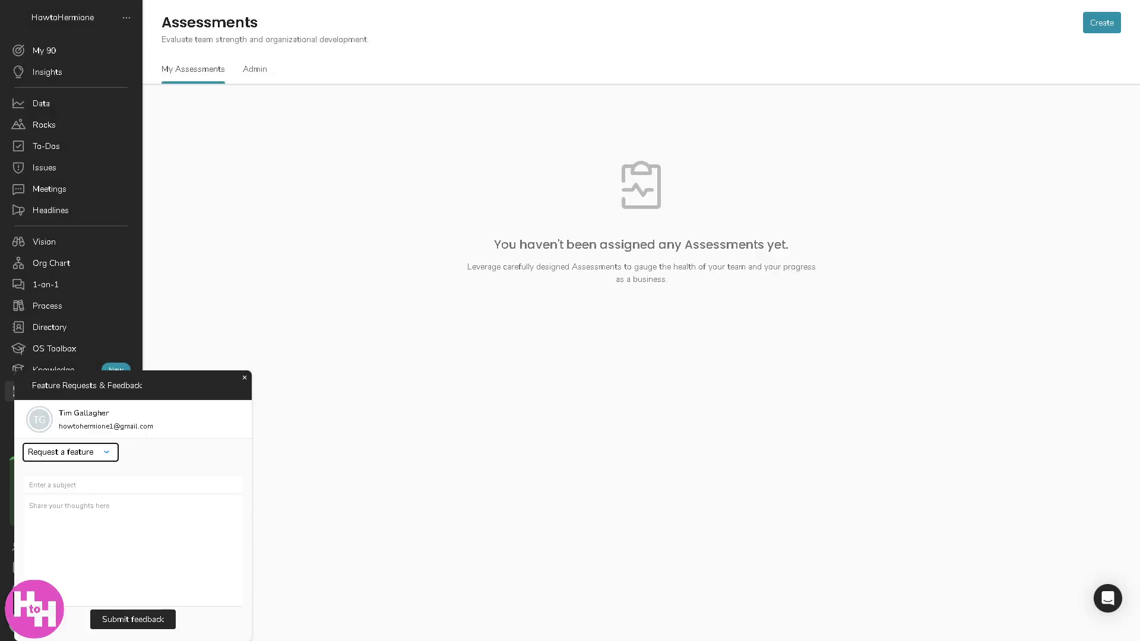
left_click(244, 378)
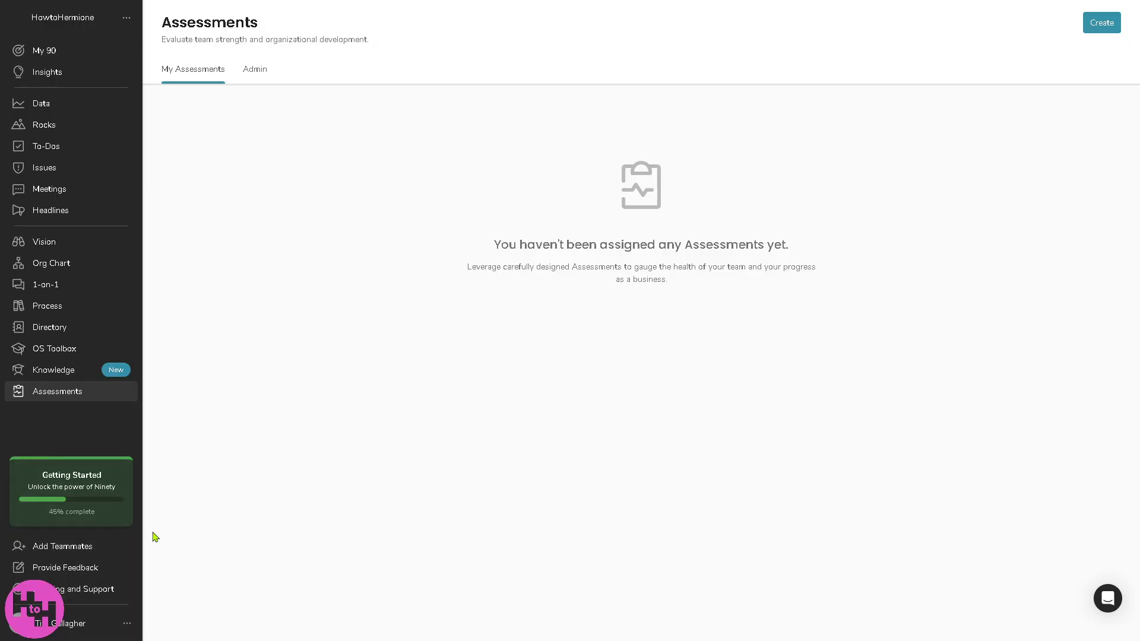
left_click(89, 589)
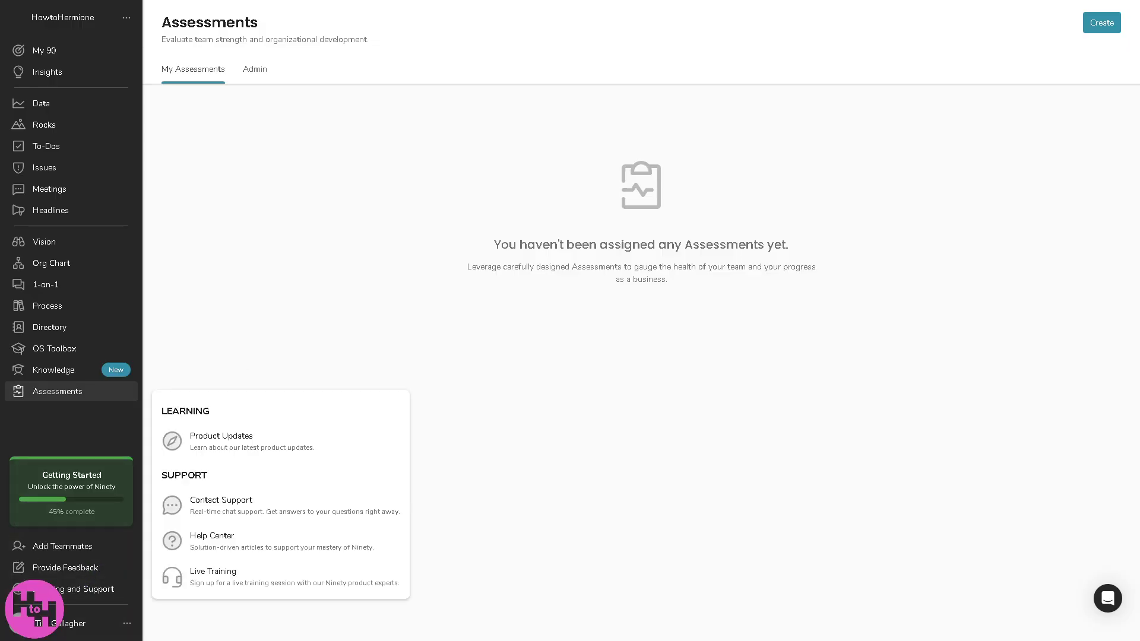